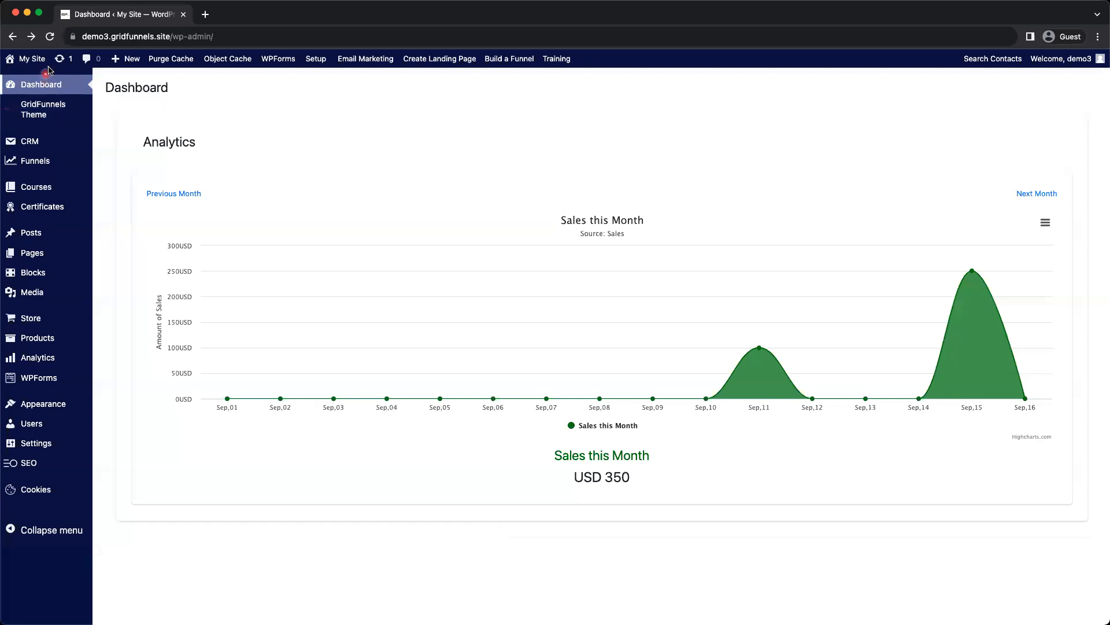
# Open the live site in the Customizer and start editing the homepage footer in the Footer Builder
pyautogui.click(22, 79)
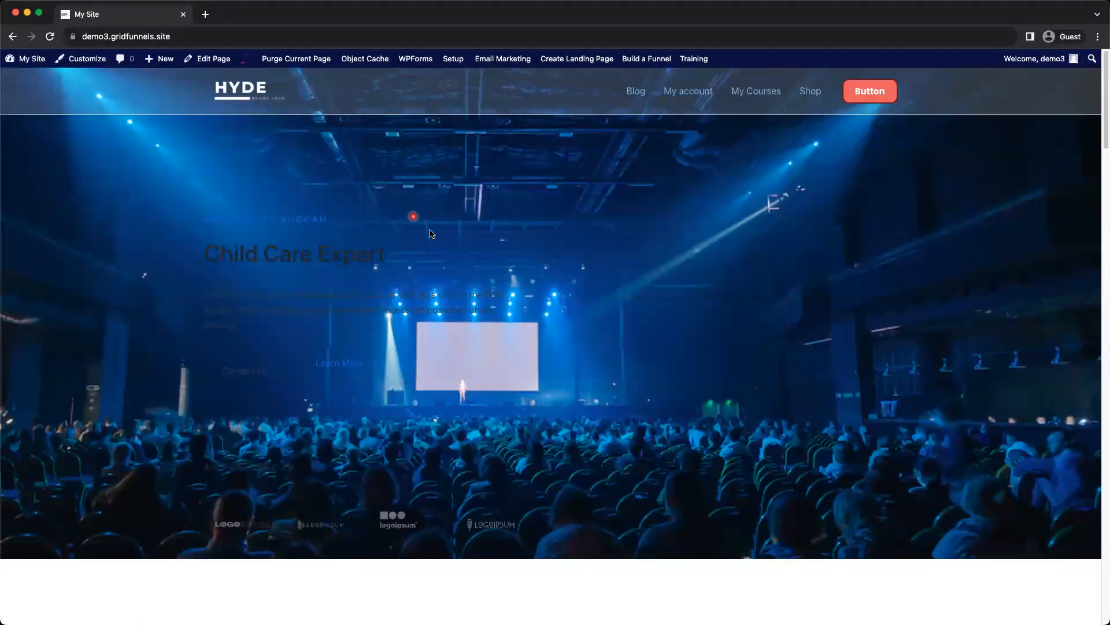
pyautogui.scroll(-15, 636, 393)
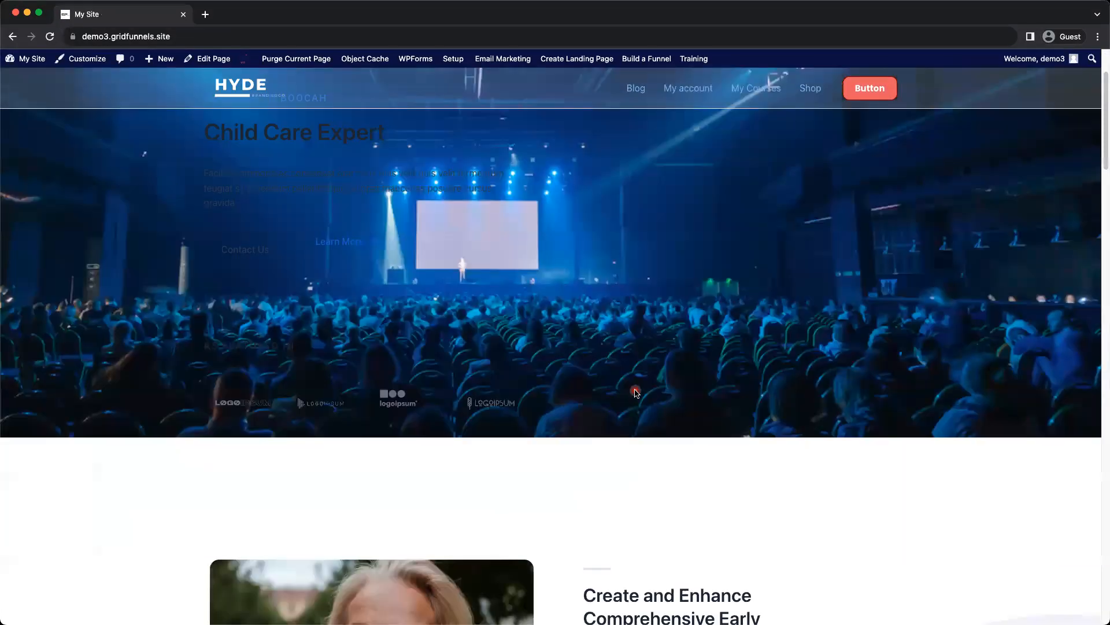
pyautogui.scroll(-10, 633, 389)
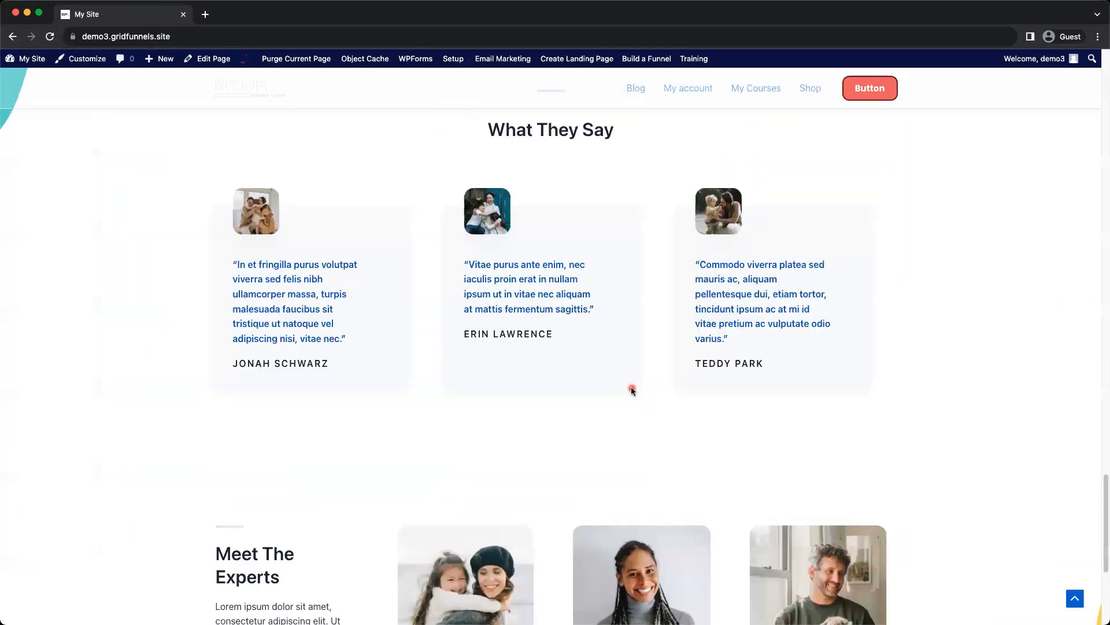
pyautogui.scroll(-5, 631, 386)
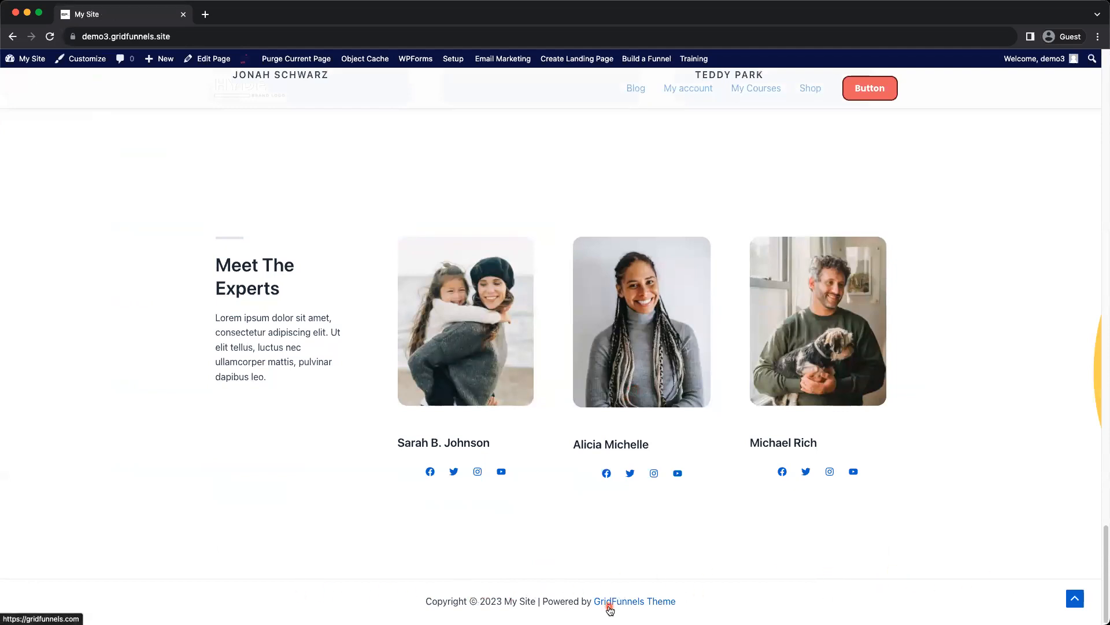
pyautogui.click(91, 63)
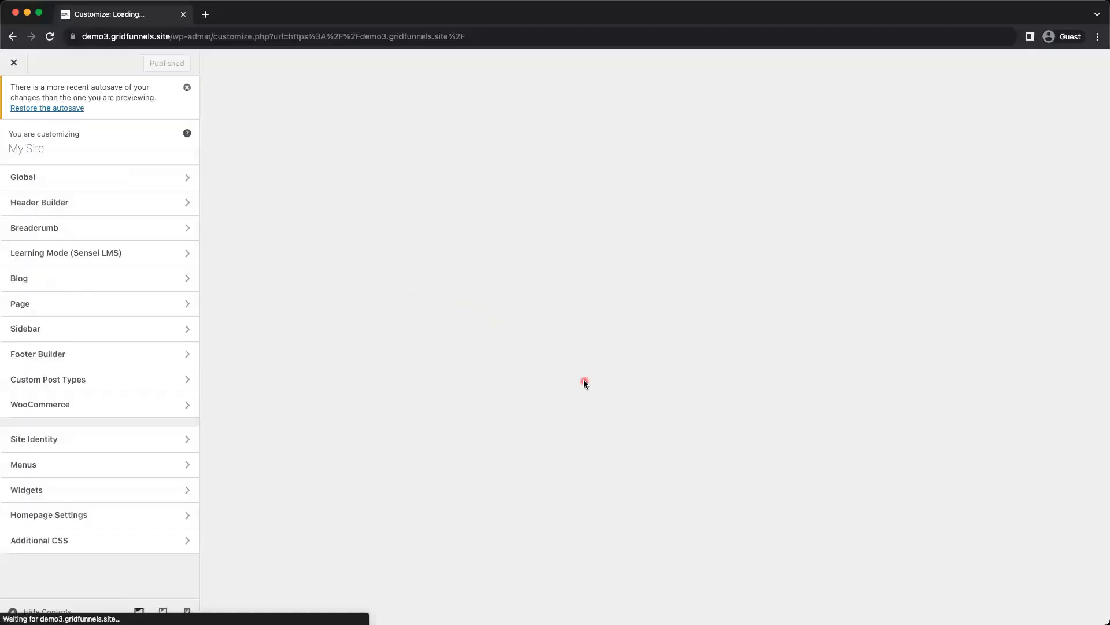
pyautogui.scroll(-20, 463, 447)
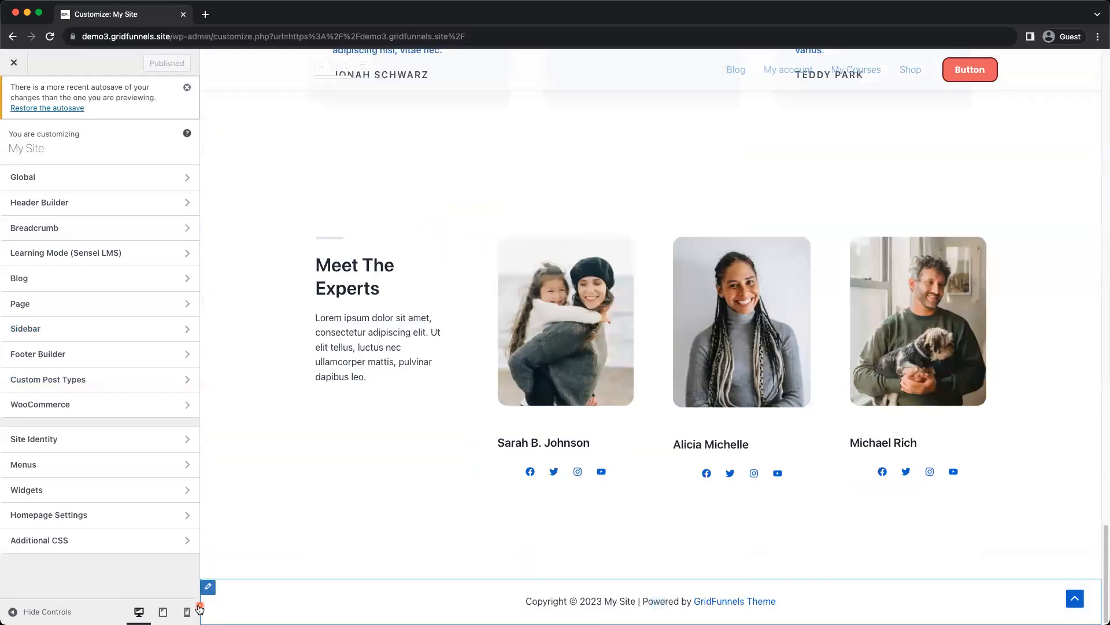
pyautogui.click(210, 587)
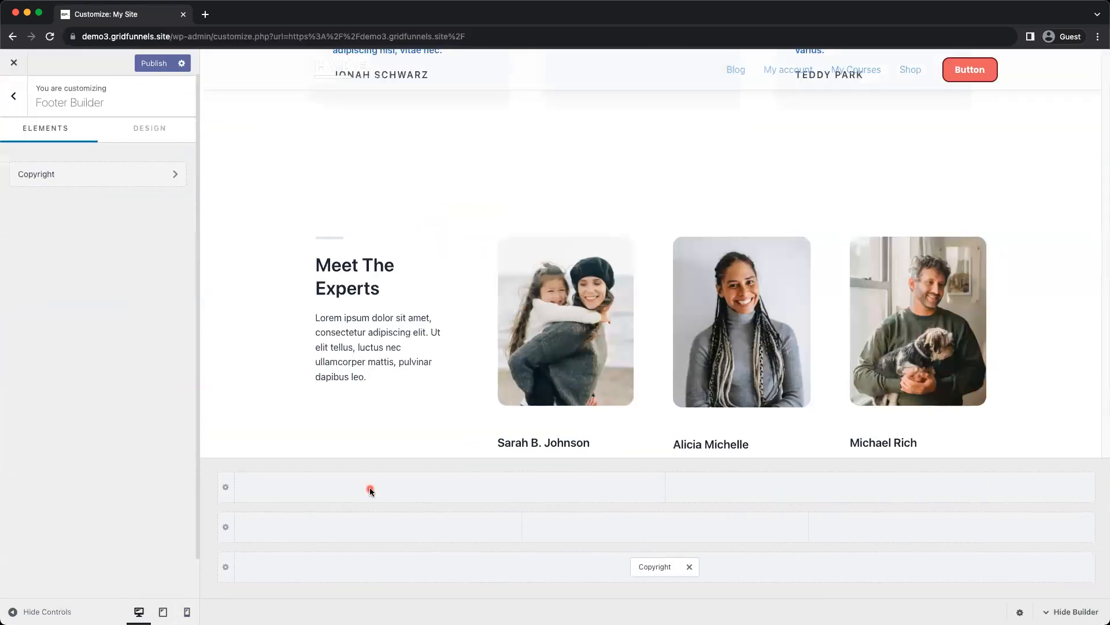
# Try two-, three- and four-column layouts for the Below Footer row and restore the single column
pyautogui.click(370, 491)
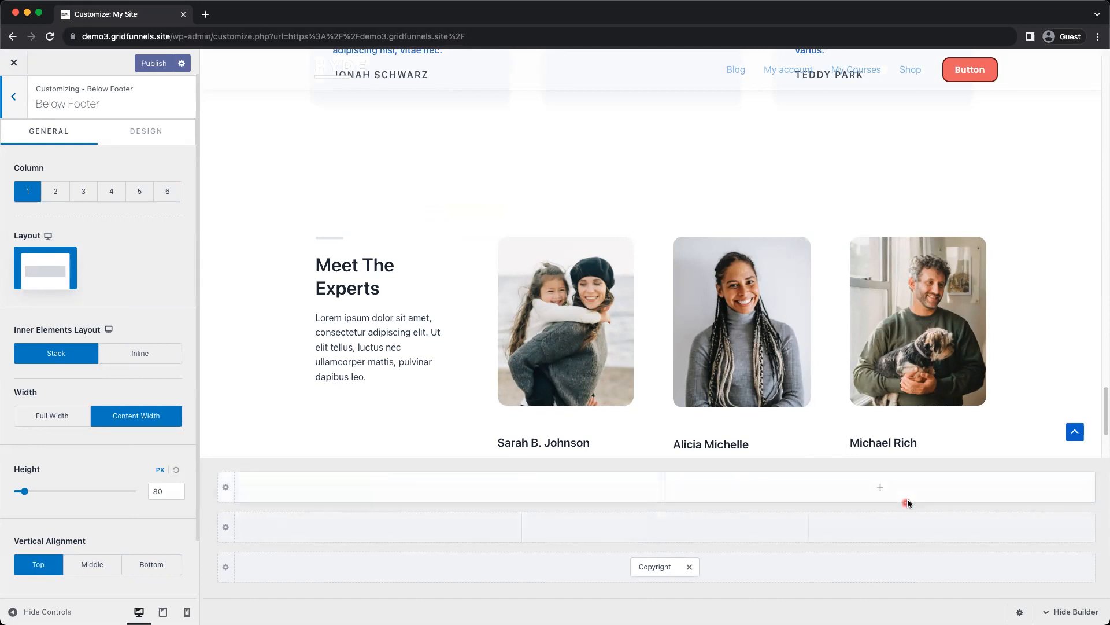
pyautogui.scroll(-3, 719, 324)
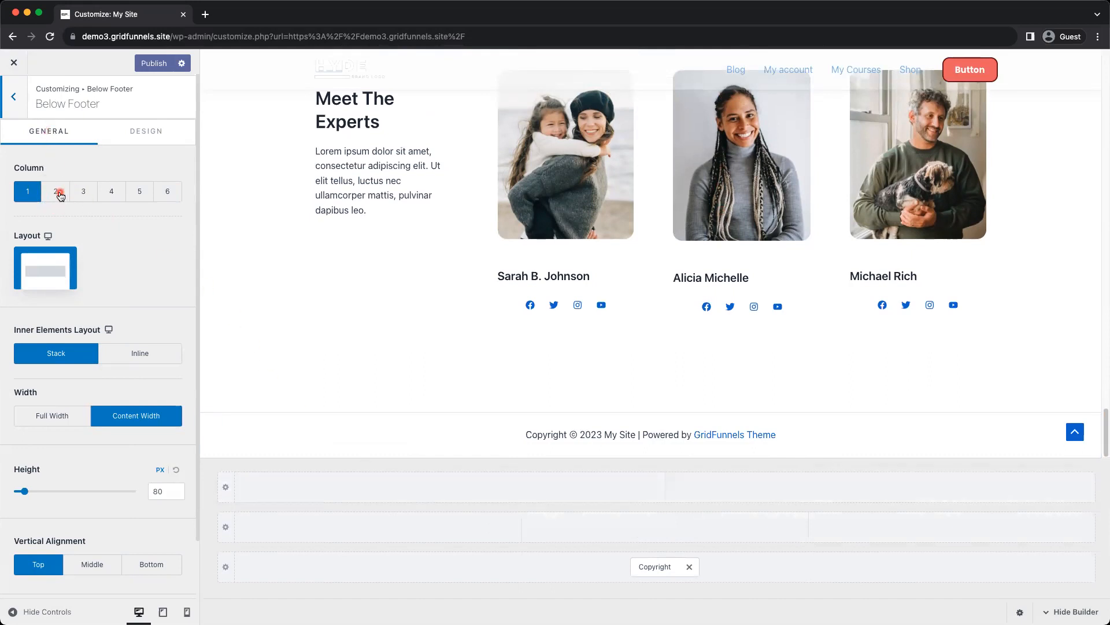
pyautogui.click(60, 196)
pyautogui.click(95, 194)
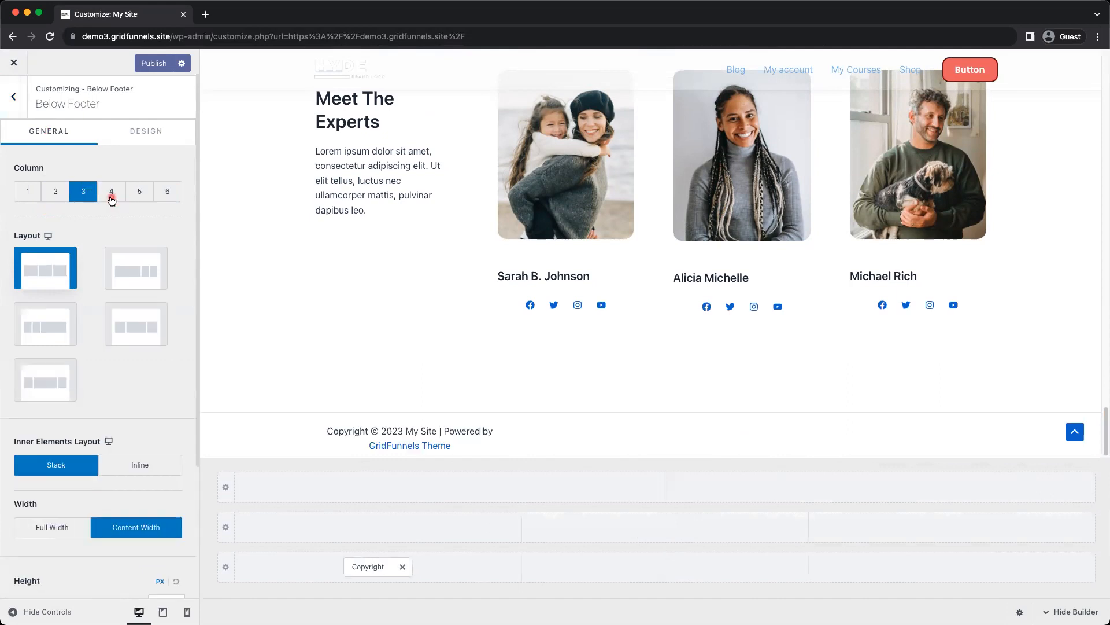
pyautogui.click(111, 196)
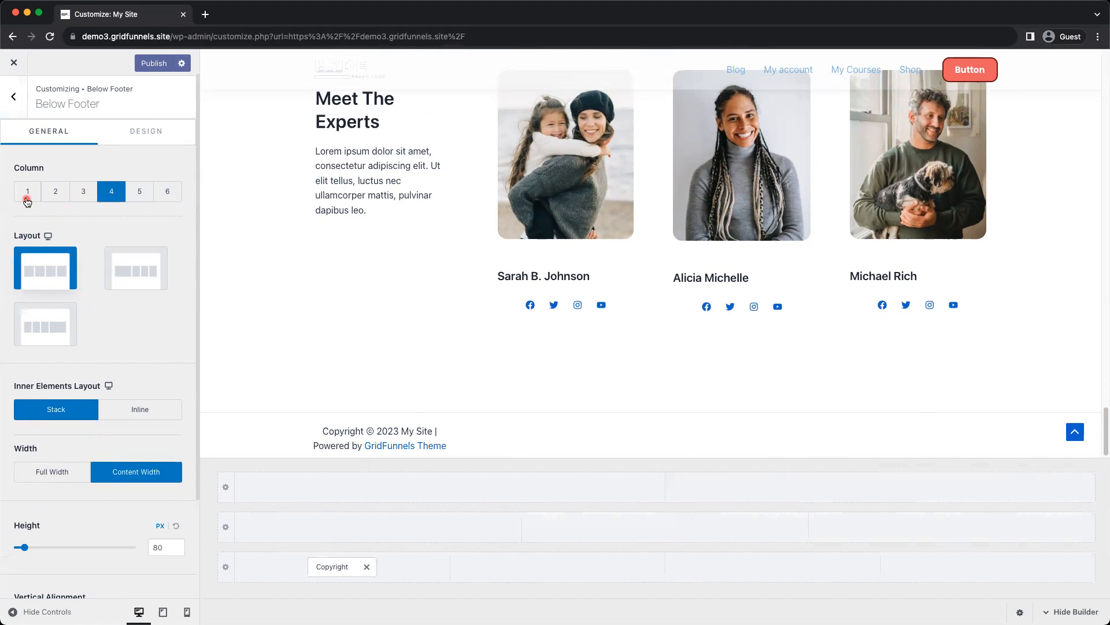
pyautogui.click(27, 193)
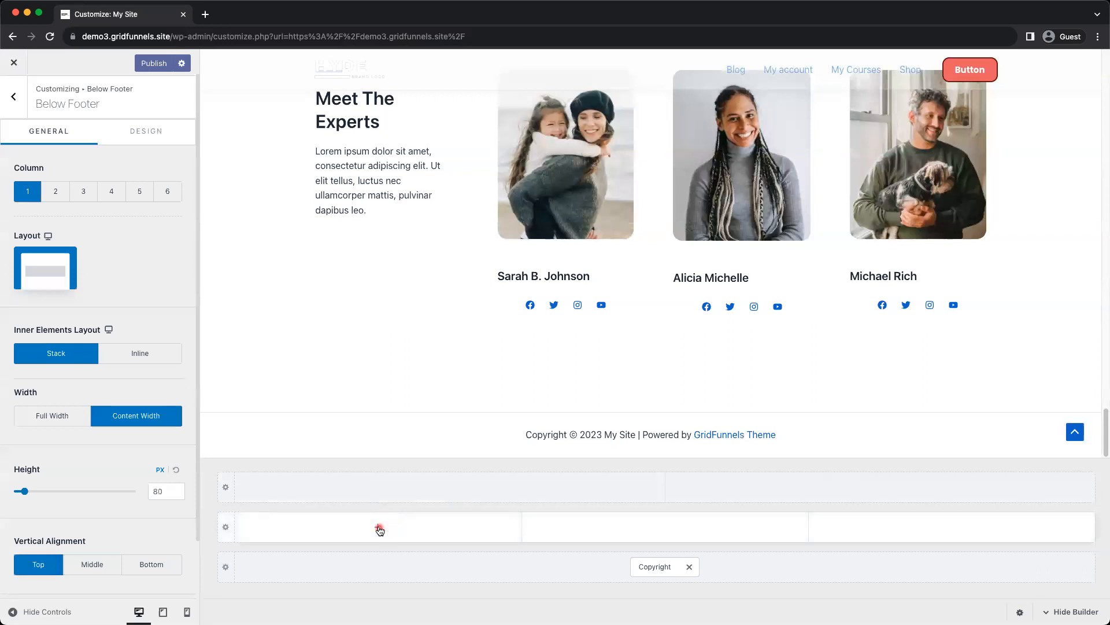
# Review the available footer elements and add Widget 1 to the first column of the Primary Footer row
pyautogui.click(379, 528)
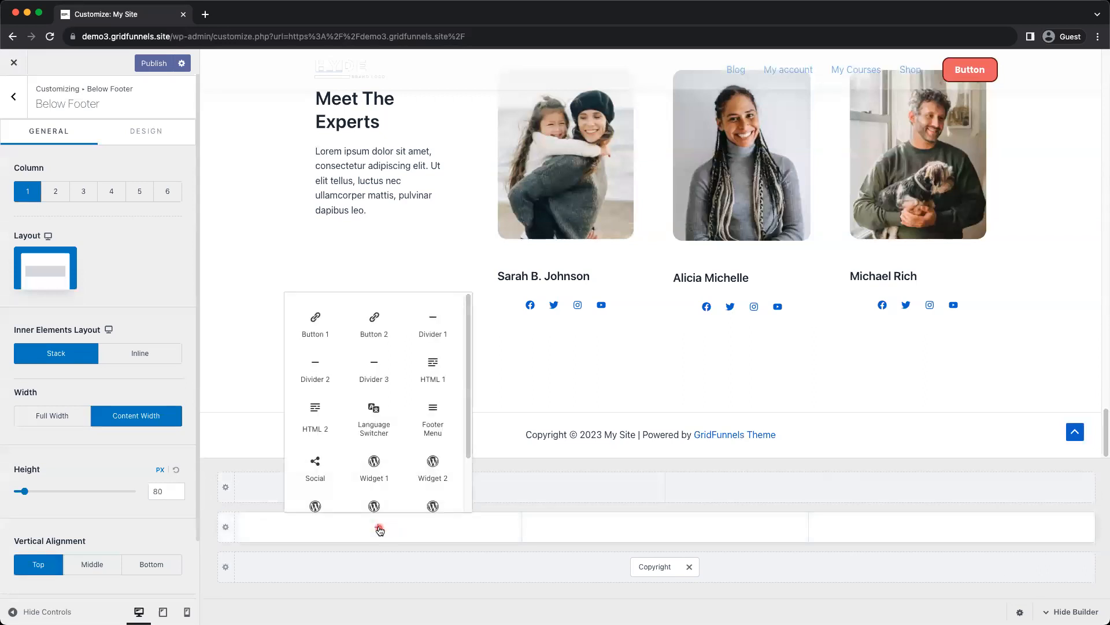
pyautogui.scroll(-3, 376, 478)
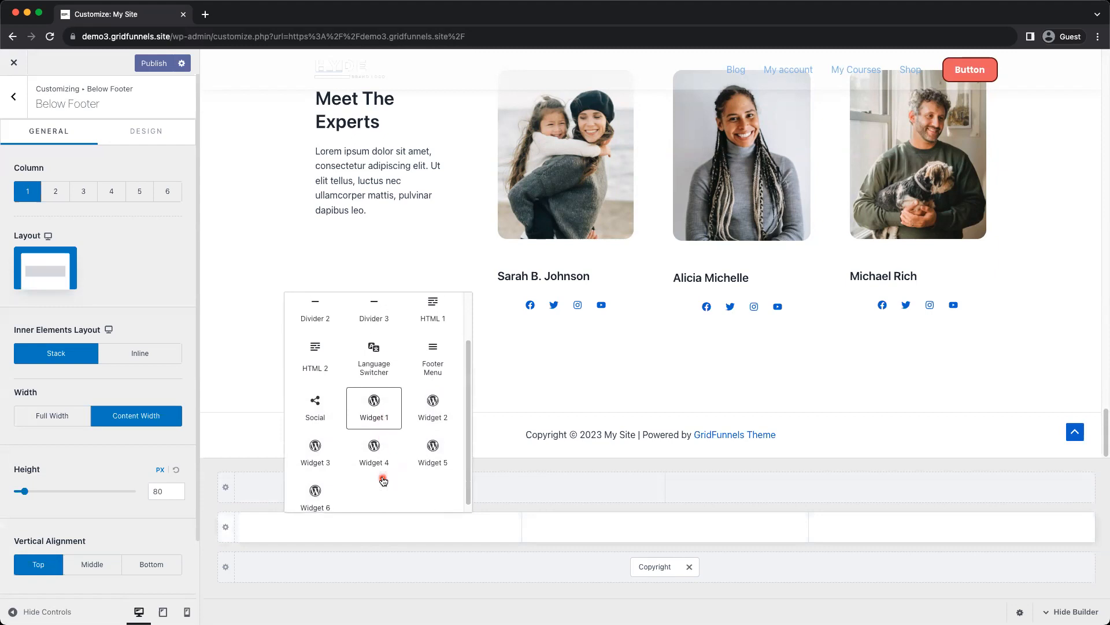
pyautogui.scroll(3, 383, 480)
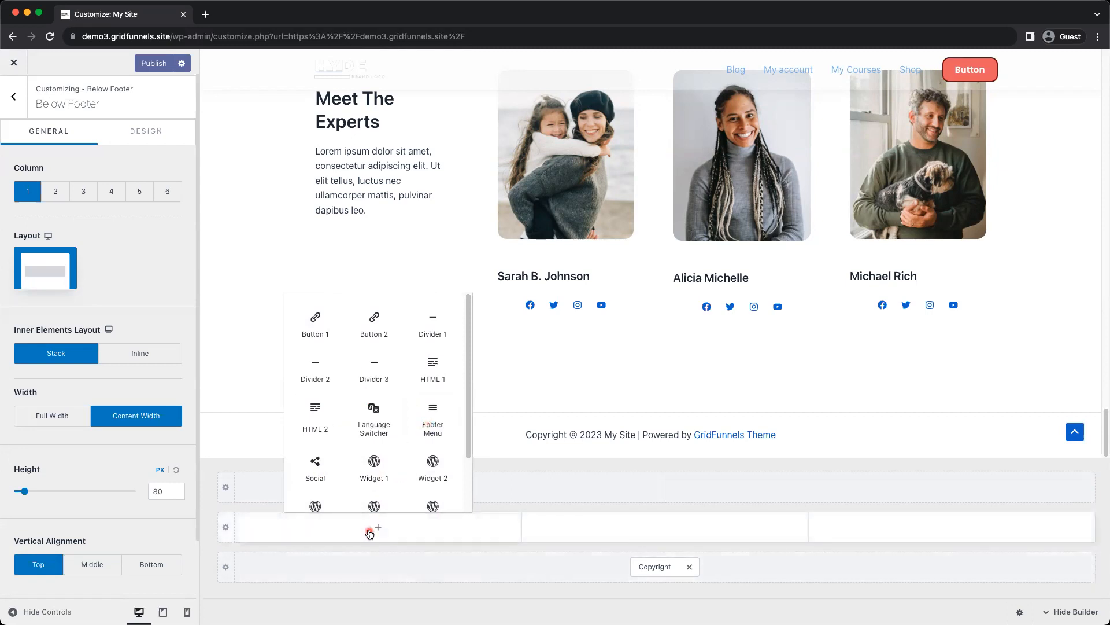
pyautogui.click(546, 602)
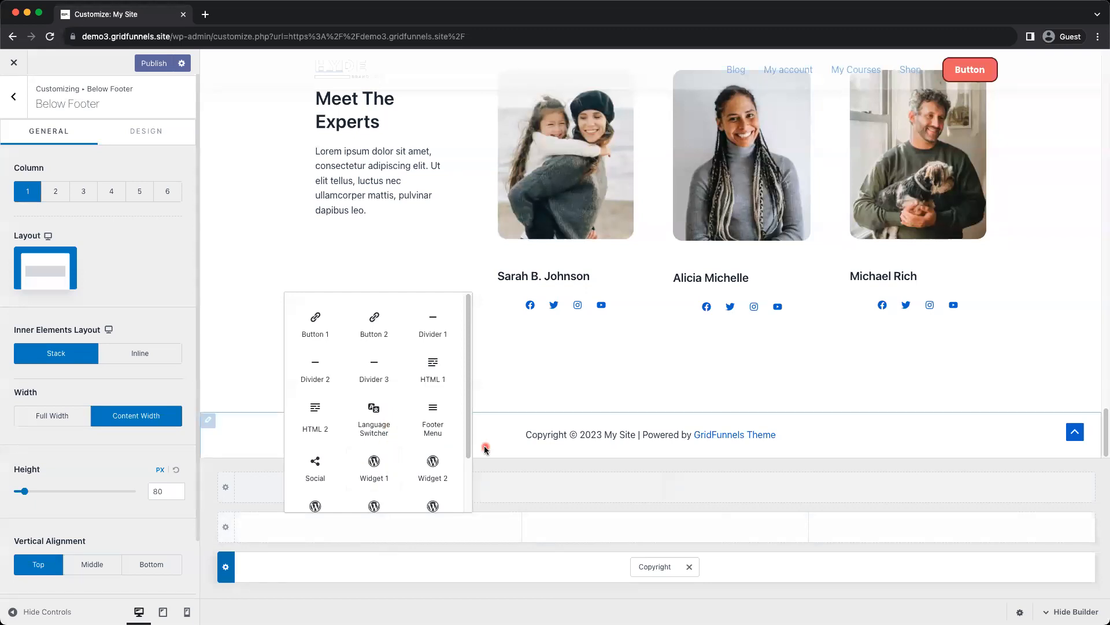
pyautogui.click(377, 472)
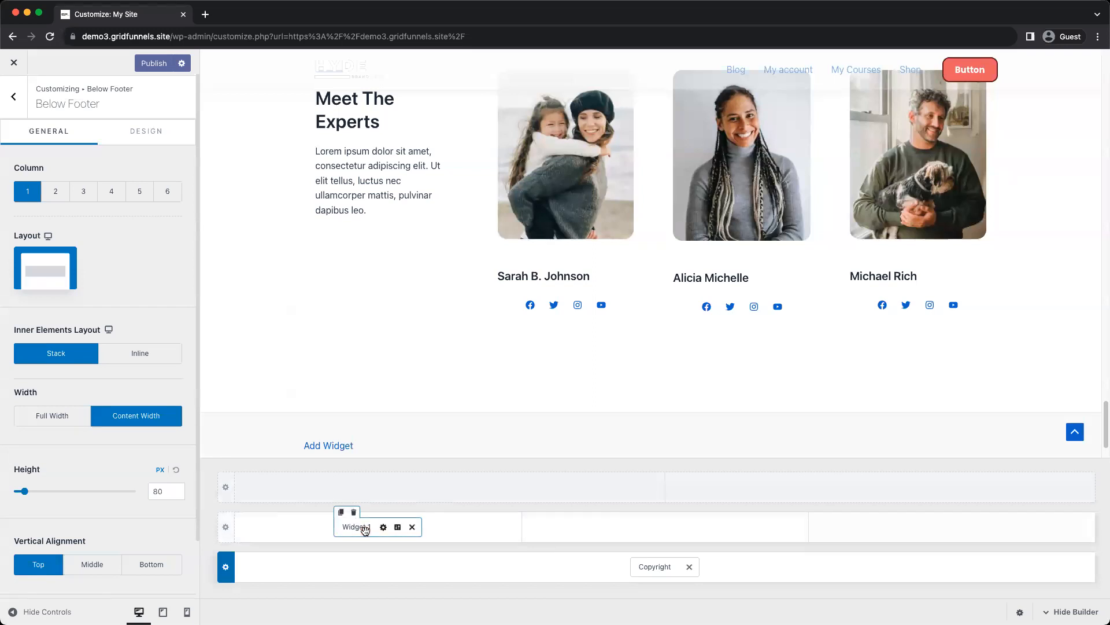
# Insert an Image block with the white HYDE logo from the media library into Footer Builder Widget 1 and publish
pyautogui.click(365, 528)
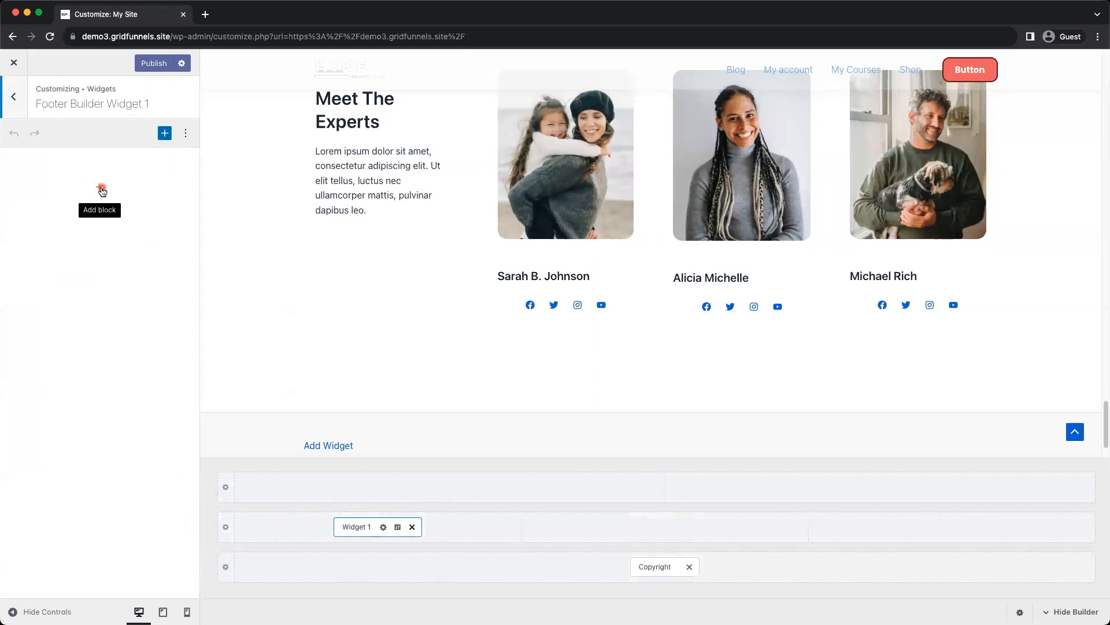
pyautogui.click(102, 190)
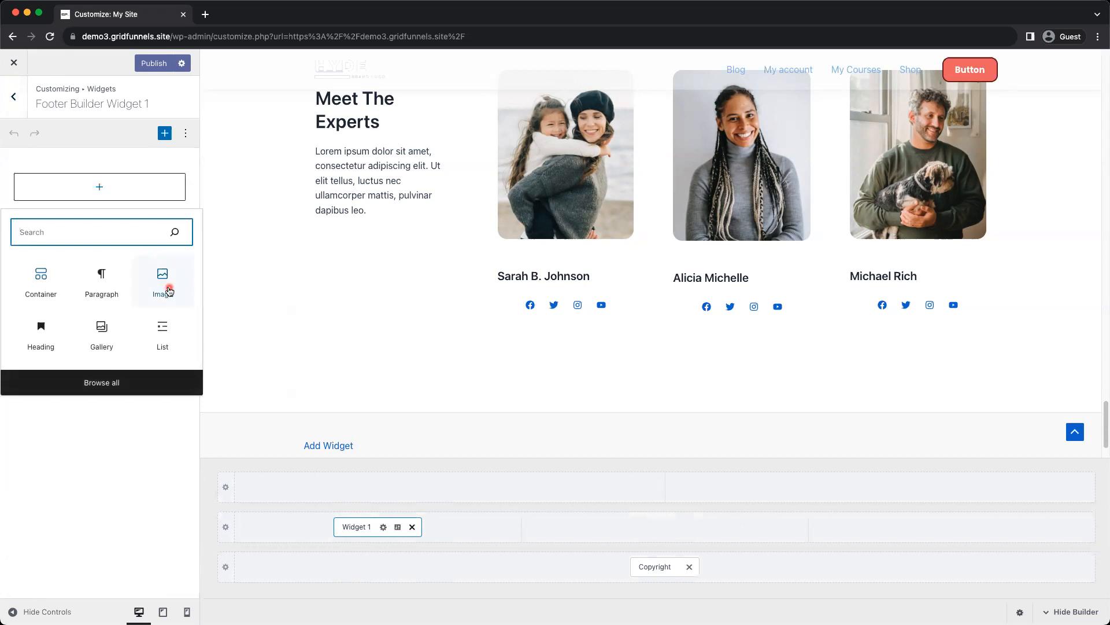
pyautogui.click(168, 290)
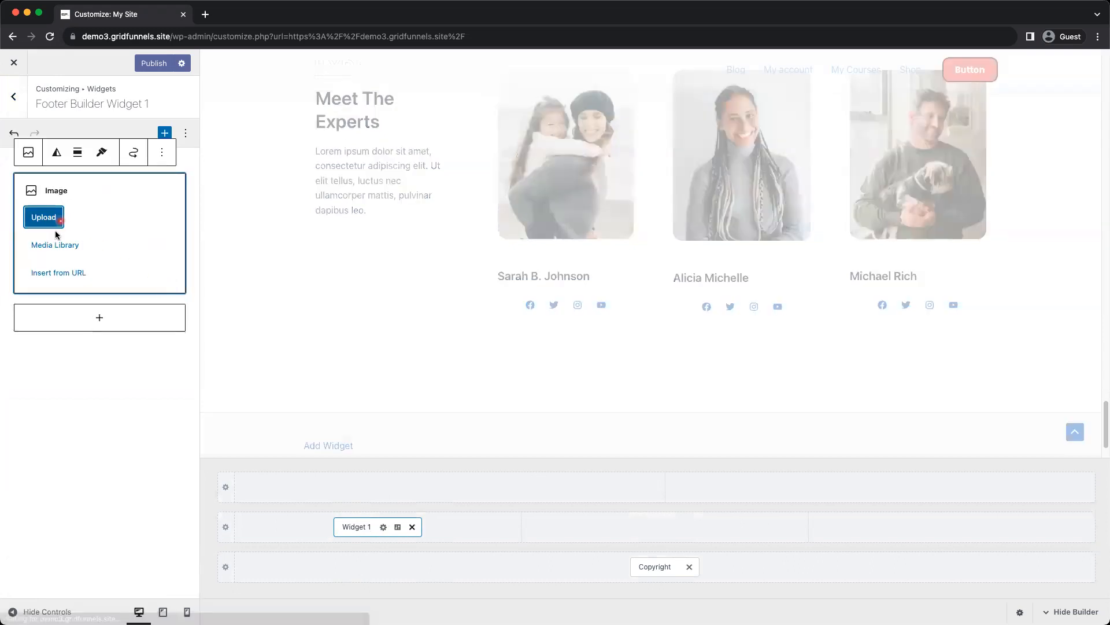
pyautogui.click(55, 246)
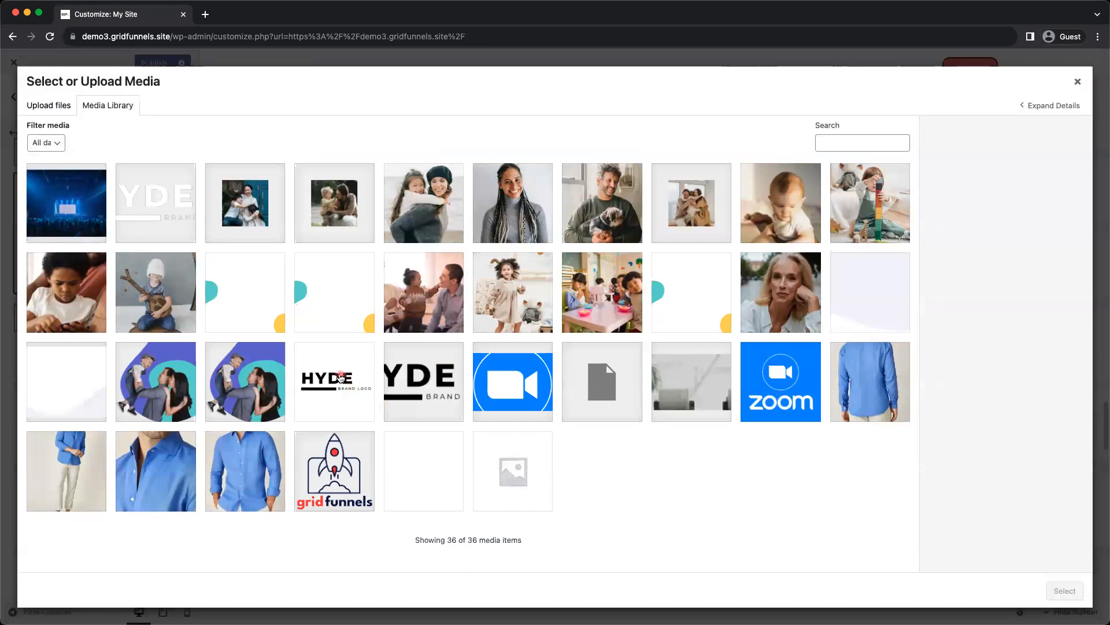
pyautogui.click(340, 378)
pyautogui.click(415, 383)
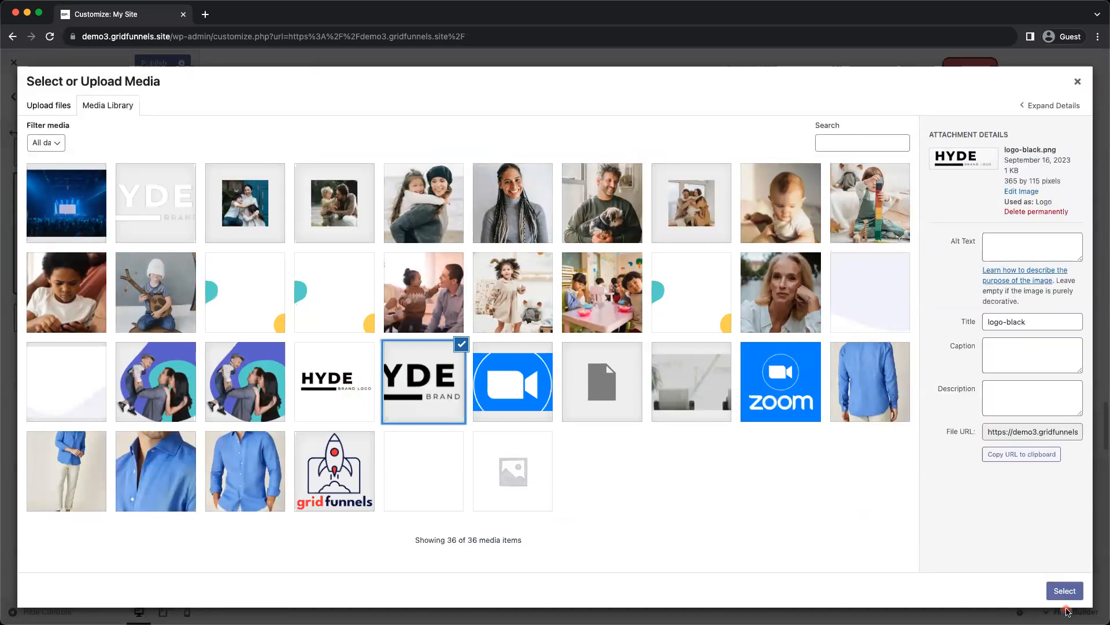
pyautogui.click(173, 222)
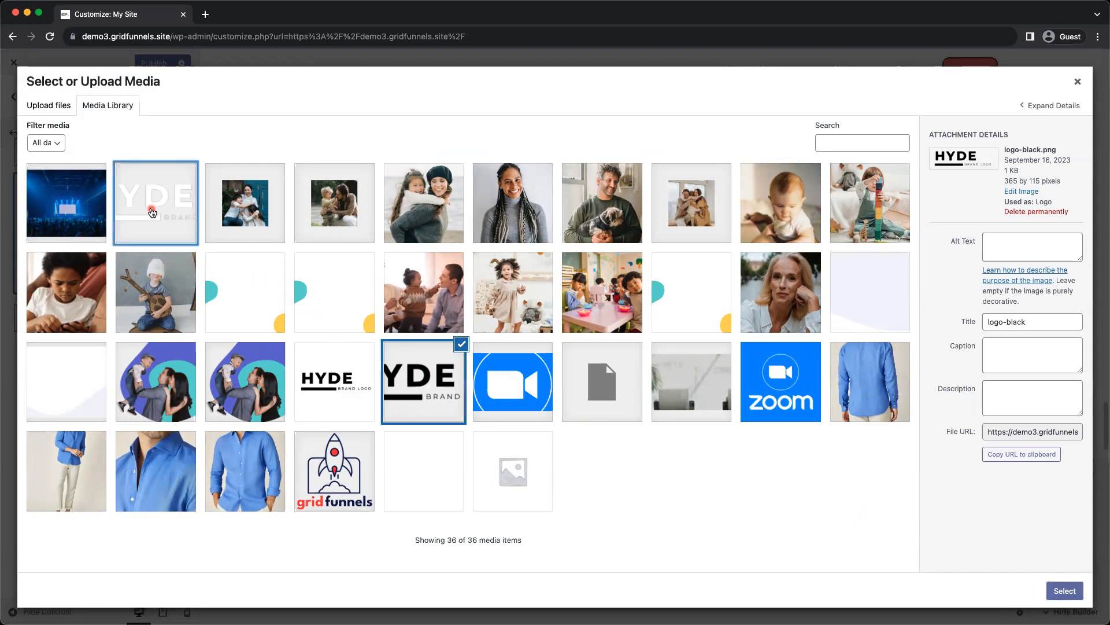
pyautogui.click(1063, 589)
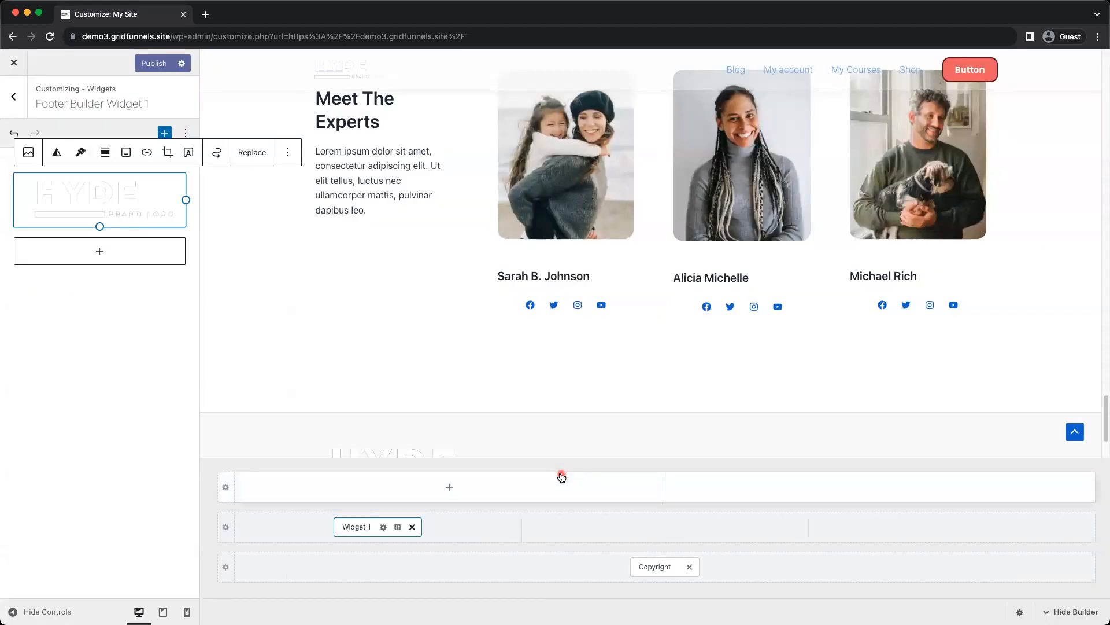
pyautogui.click(146, 64)
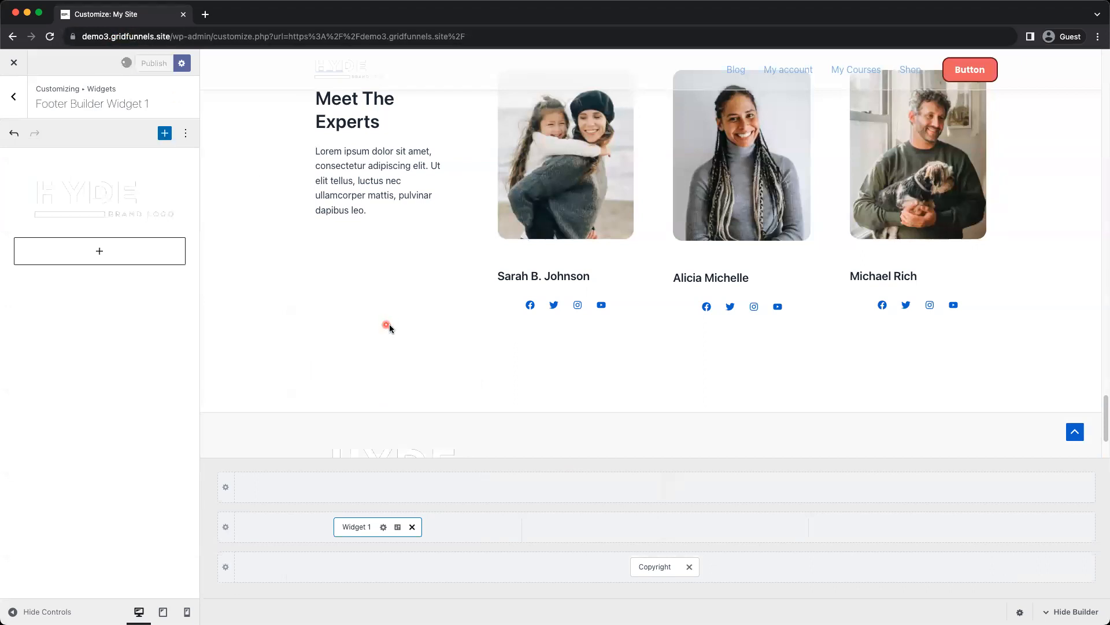
# Shrink the HYDE logo in Footer Builder Widget 1 to about half its width in the footer
pyautogui.scroll(-2, 387, 341)
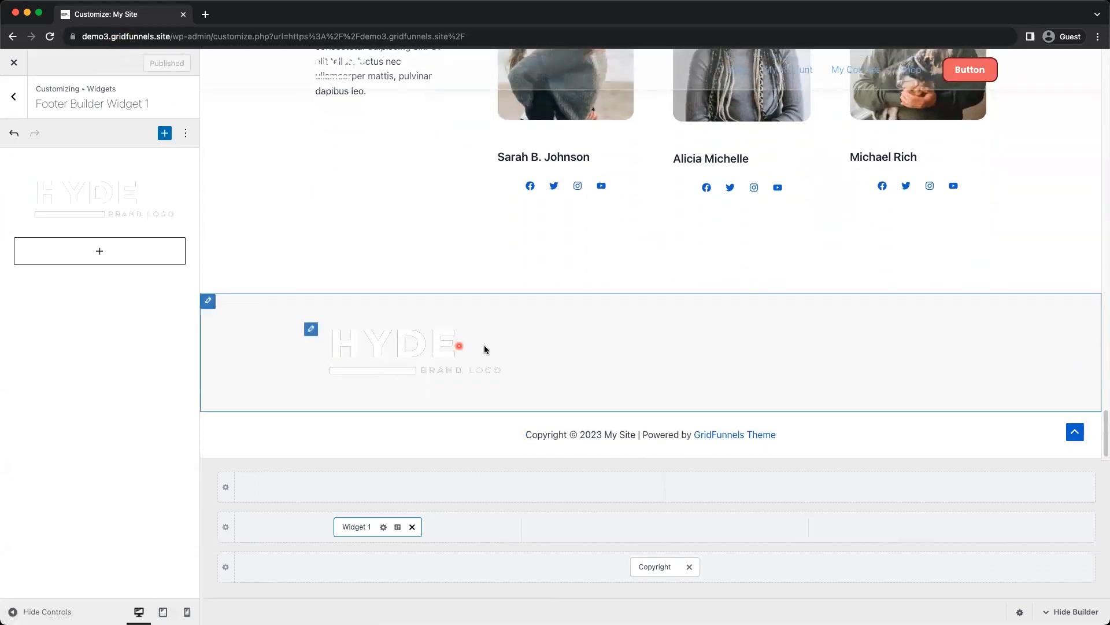
pyautogui.click(312, 331)
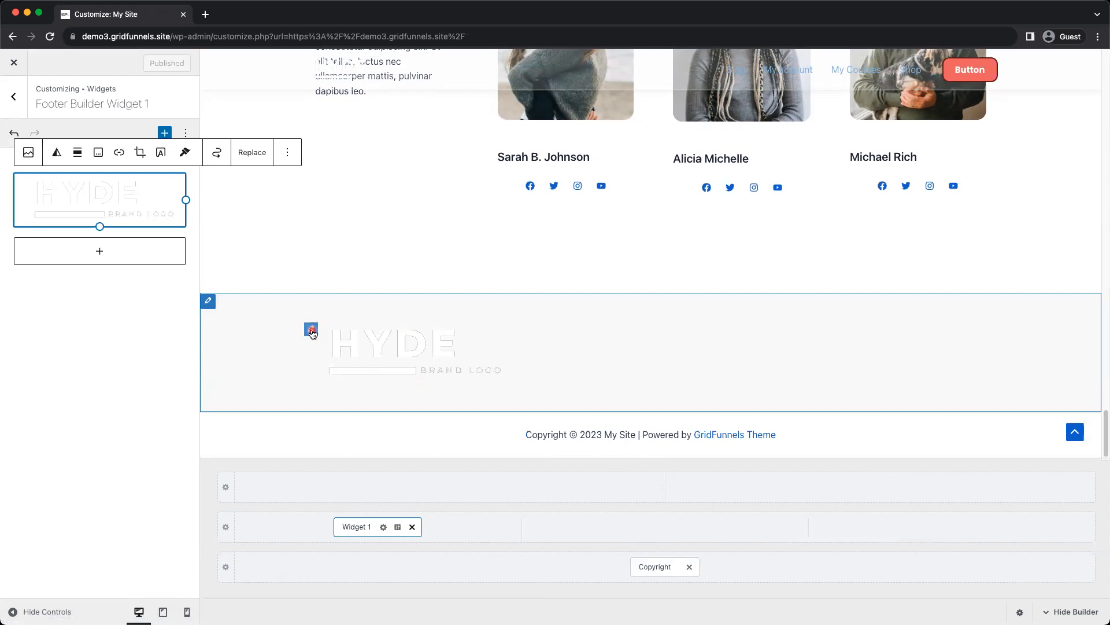
pyautogui.moveTo(186, 199); pyautogui.dragTo(121, 199)
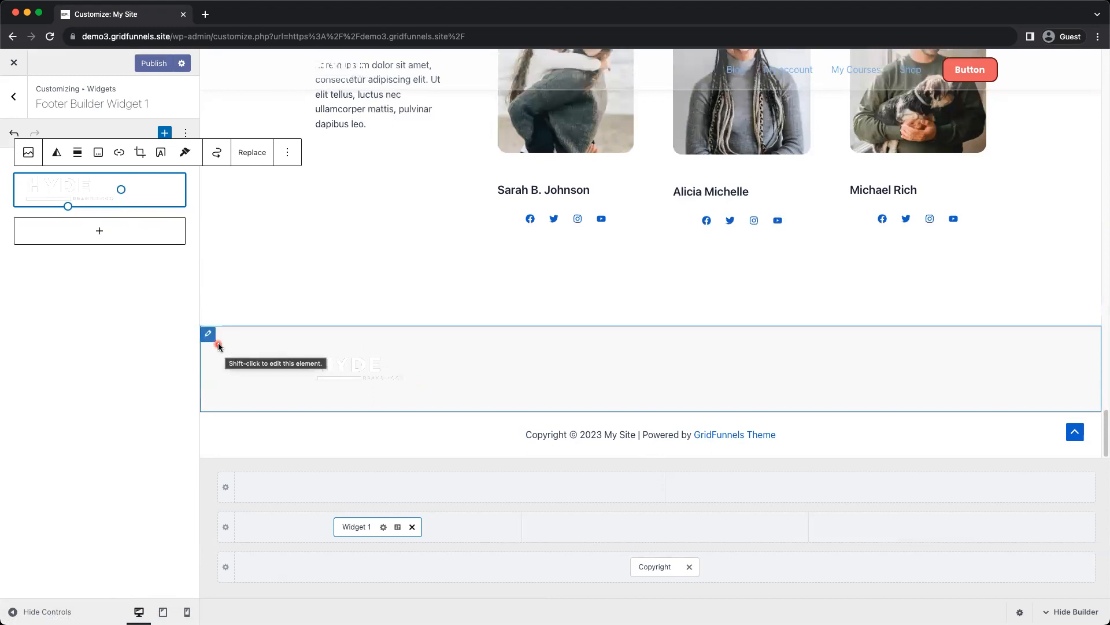
# Set the Primary Footer row's background to the grey-blue palette colour 94A3B8 and publish the change
pyautogui.click(208, 334)
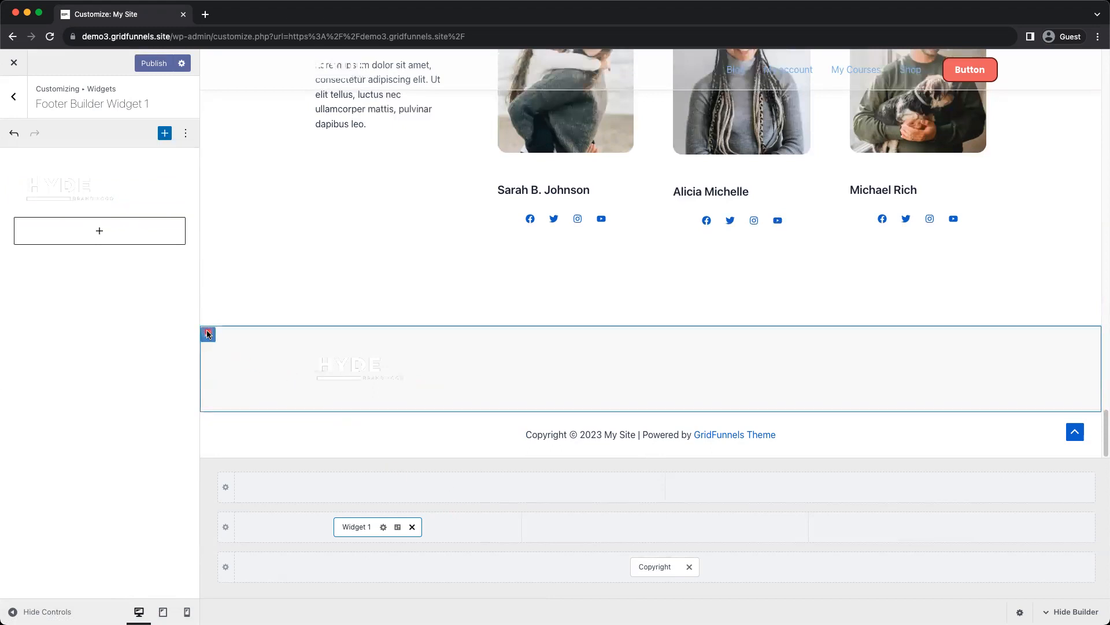
pyautogui.click(146, 132)
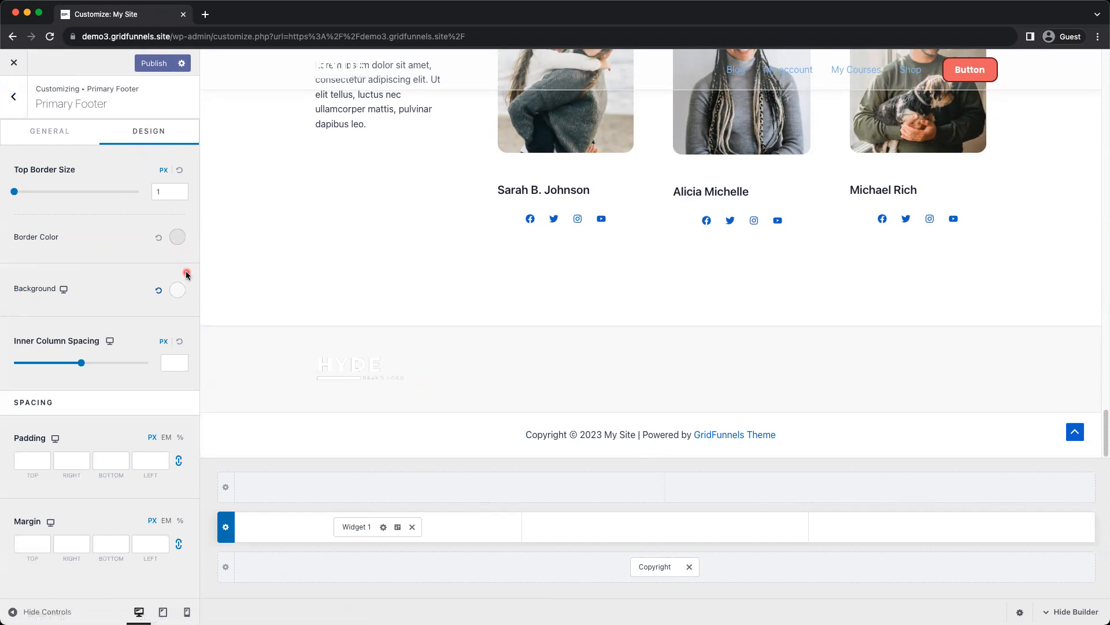
pyautogui.click(180, 290)
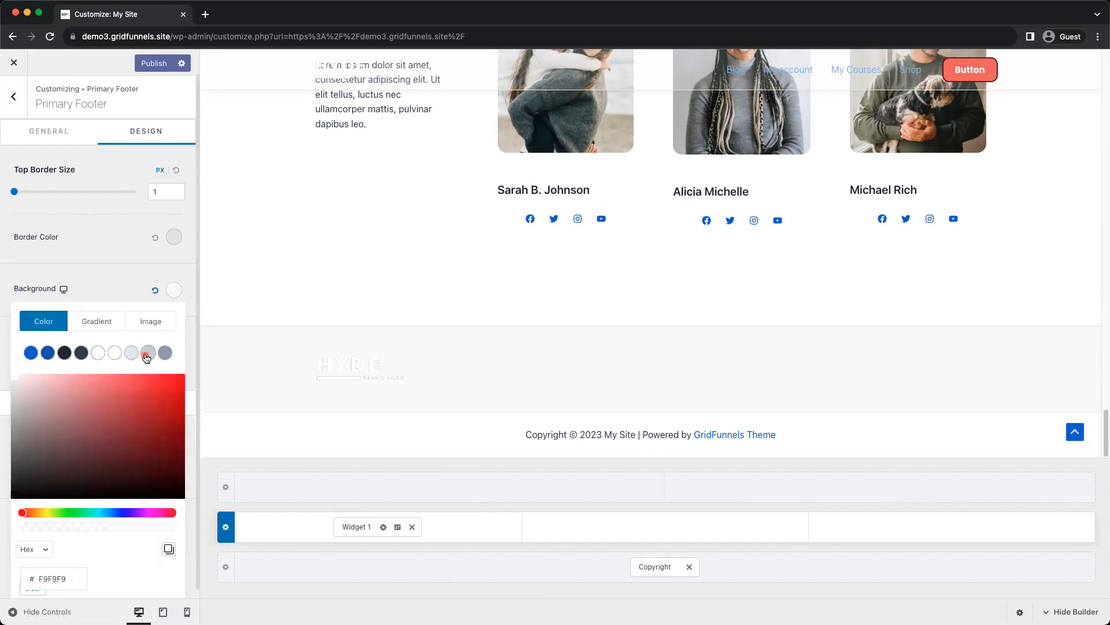
pyautogui.click(164, 353)
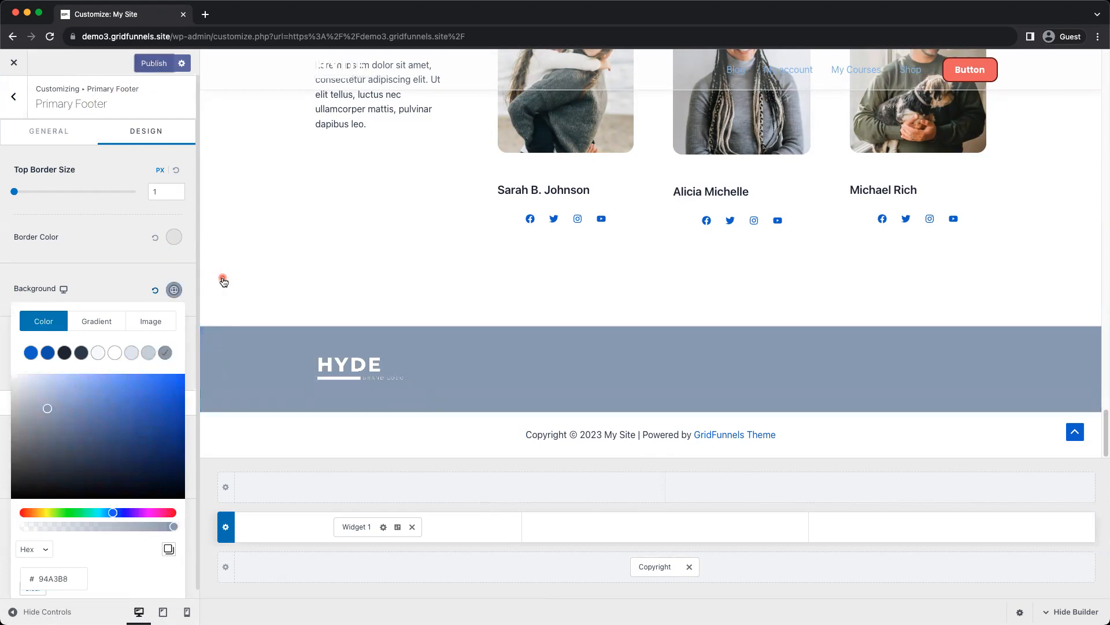
pyautogui.click(222, 281)
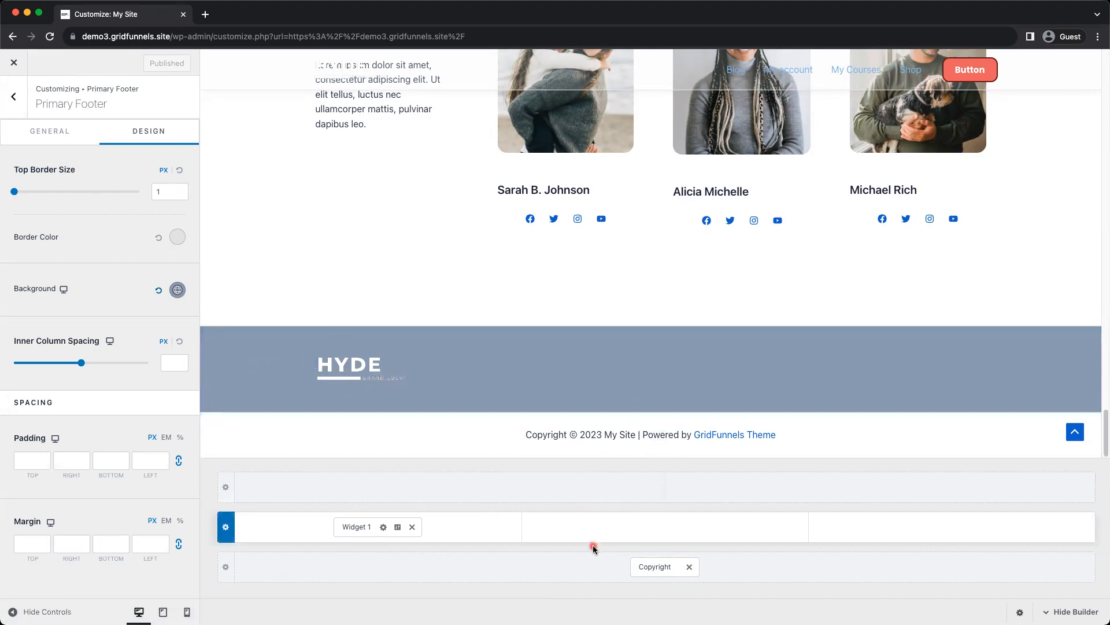
# Add the Footer Menu element to the middle column of the Primary Footer row
pyautogui.click(667, 528)
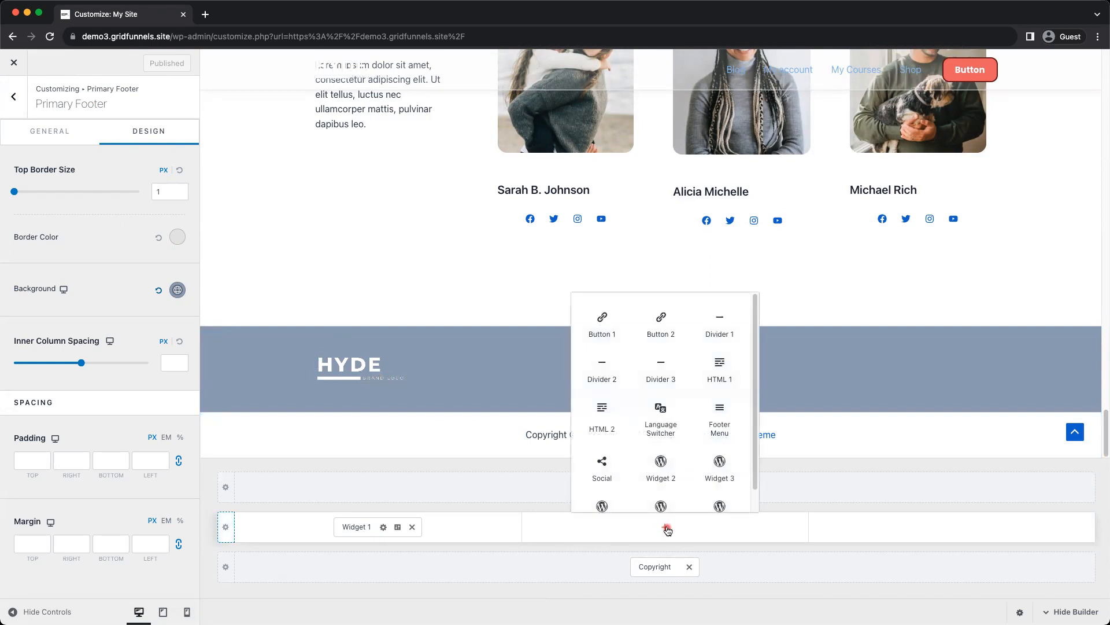
pyautogui.click(715, 431)
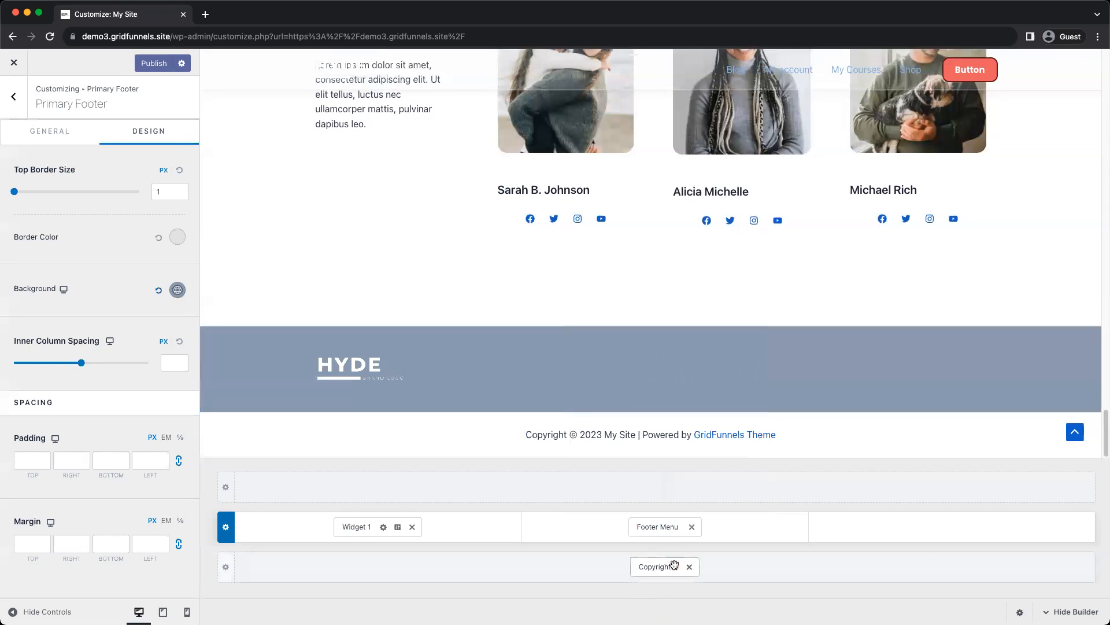
# Create a new menu named "Footer Menu" for the theme's Footer Menu location, starting from the footer element's menu configuration
pyautogui.click(662, 527)
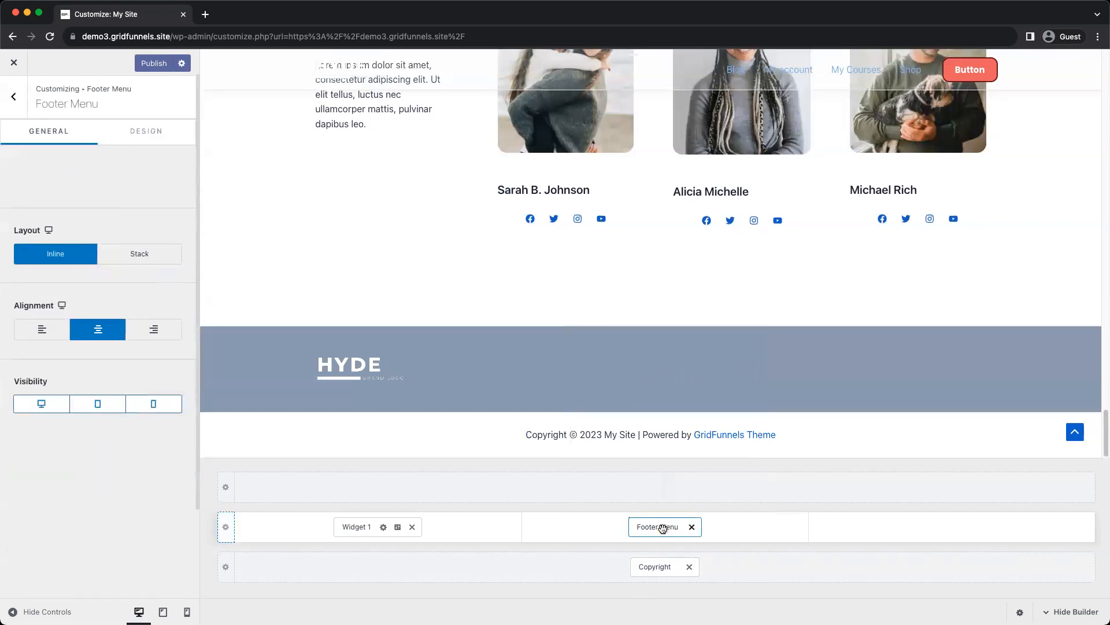
pyautogui.click(83, 176)
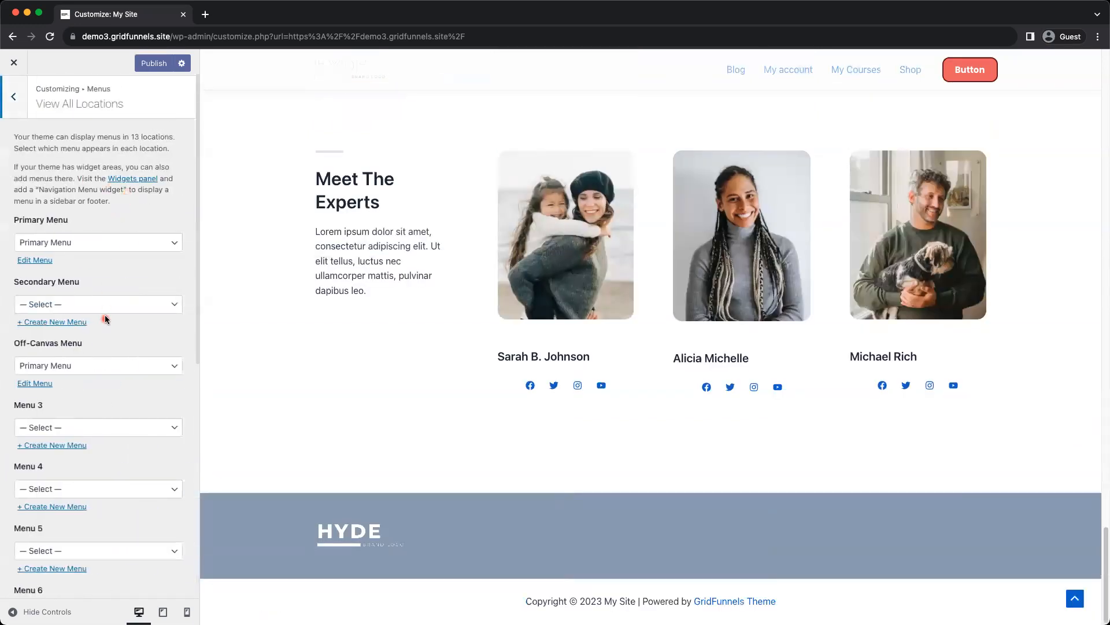
pyautogui.scroll(-5, 104, 356)
pyautogui.scroll(-1, 105, 359)
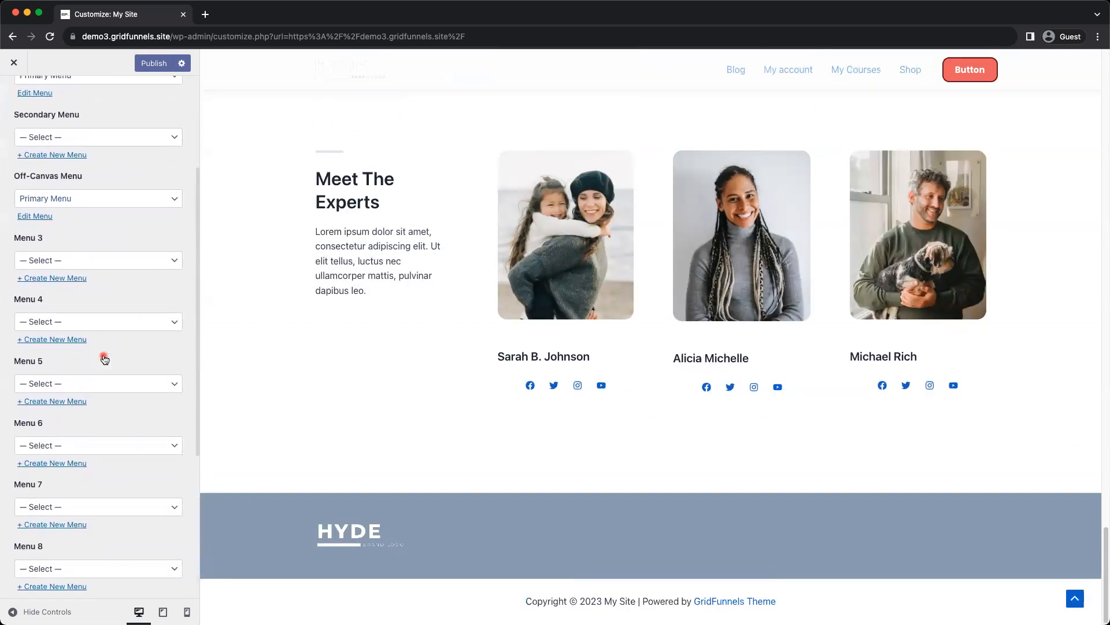
pyautogui.scroll(-10, 107, 358)
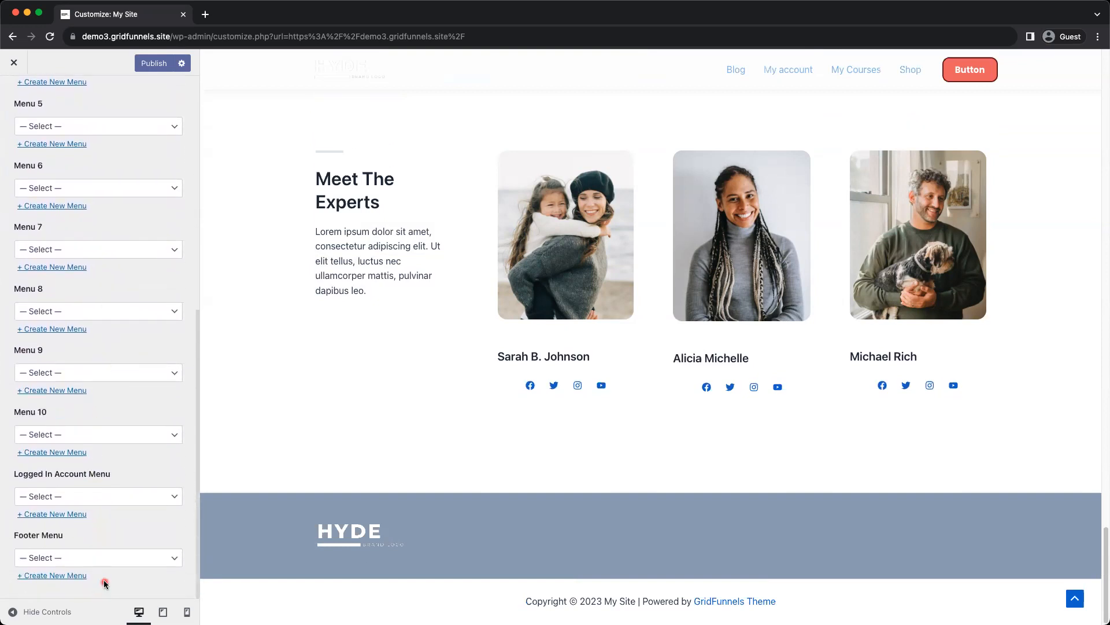
pyautogui.click(110, 558)
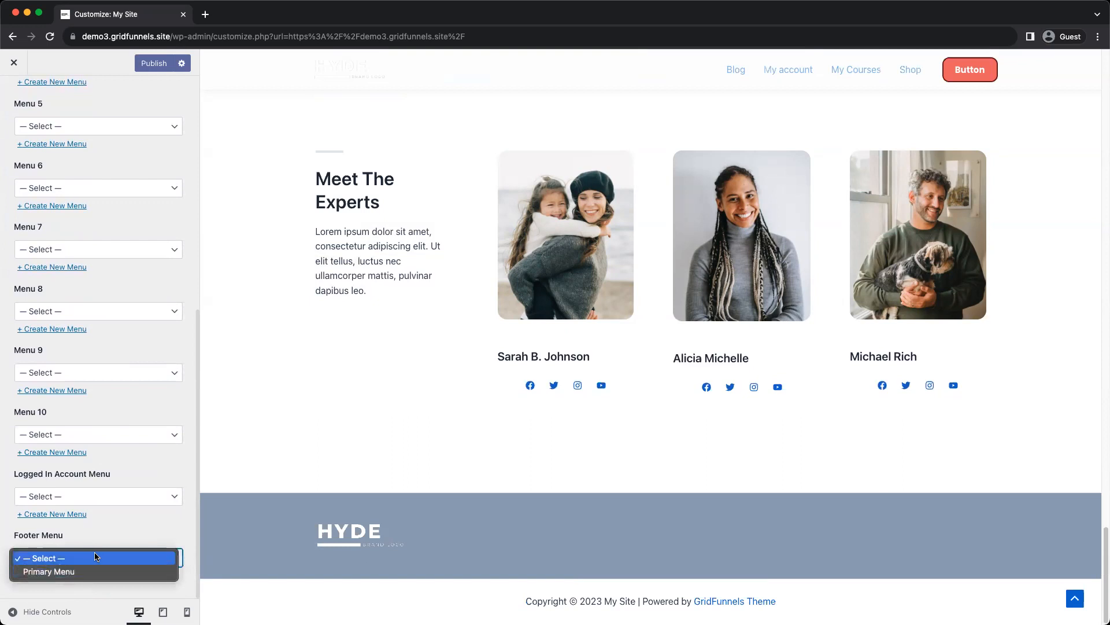
pyautogui.click(130, 539)
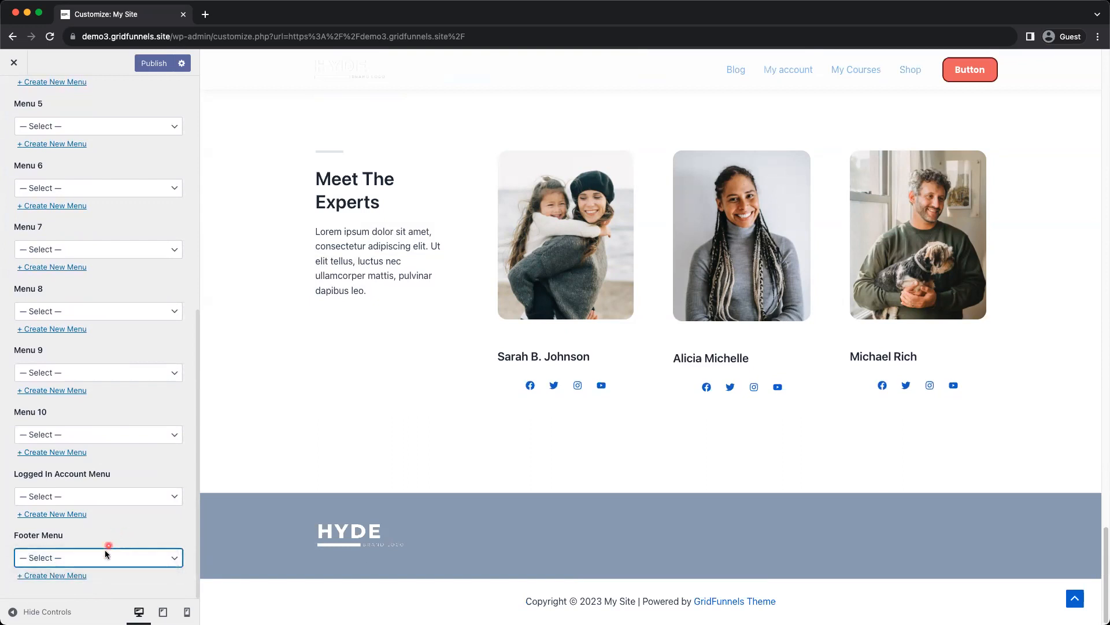
pyautogui.click(76, 577)
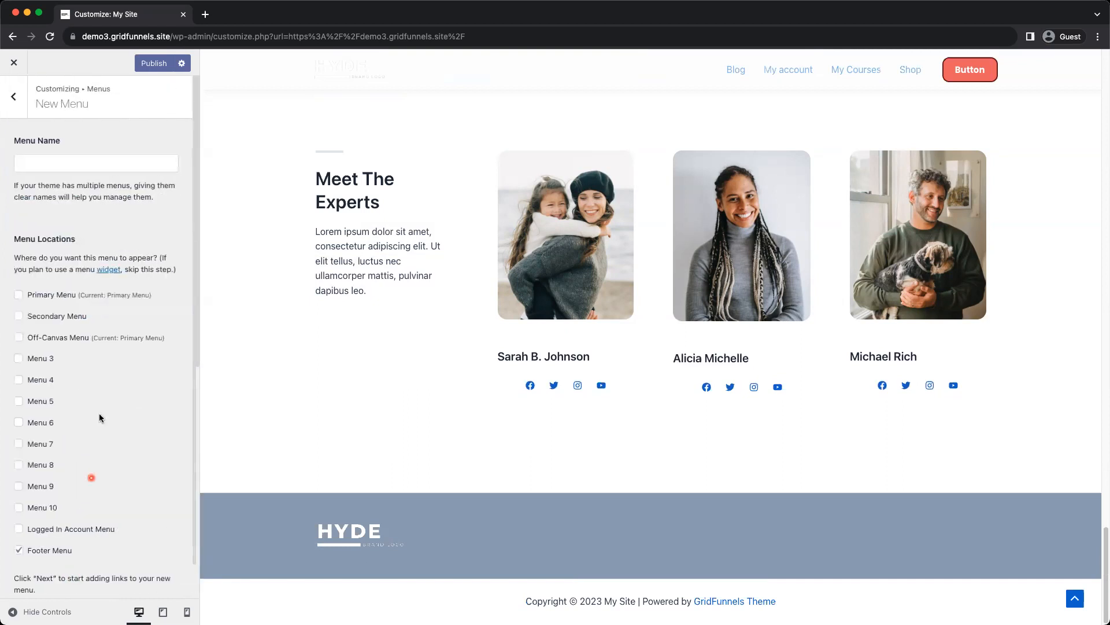
pyautogui.scroll(-1, 106, 437)
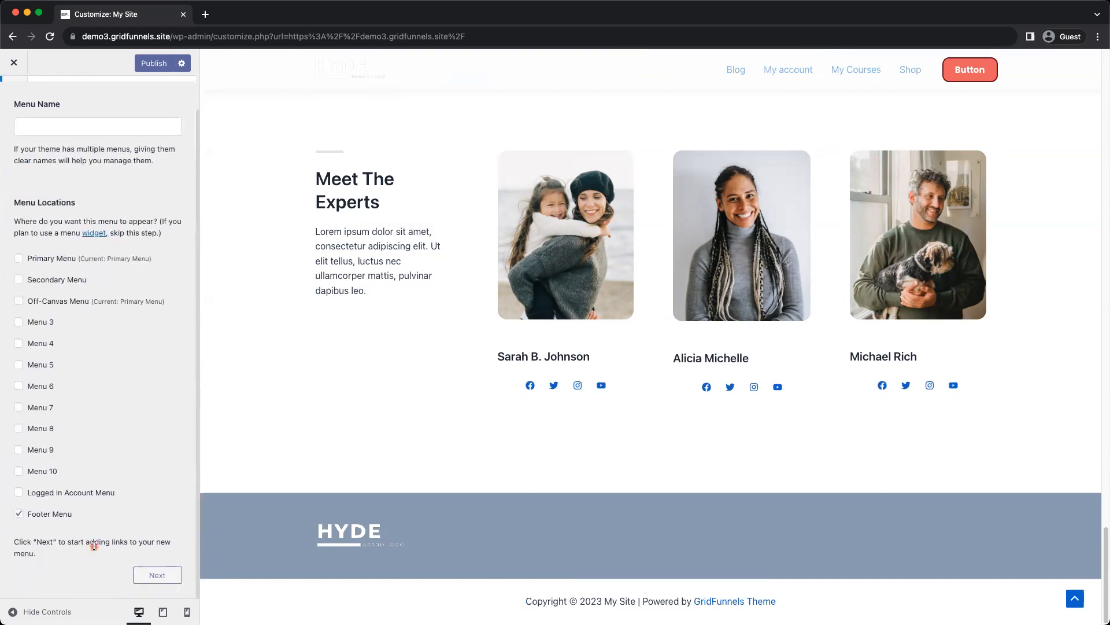
pyautogui.click(158, 575)
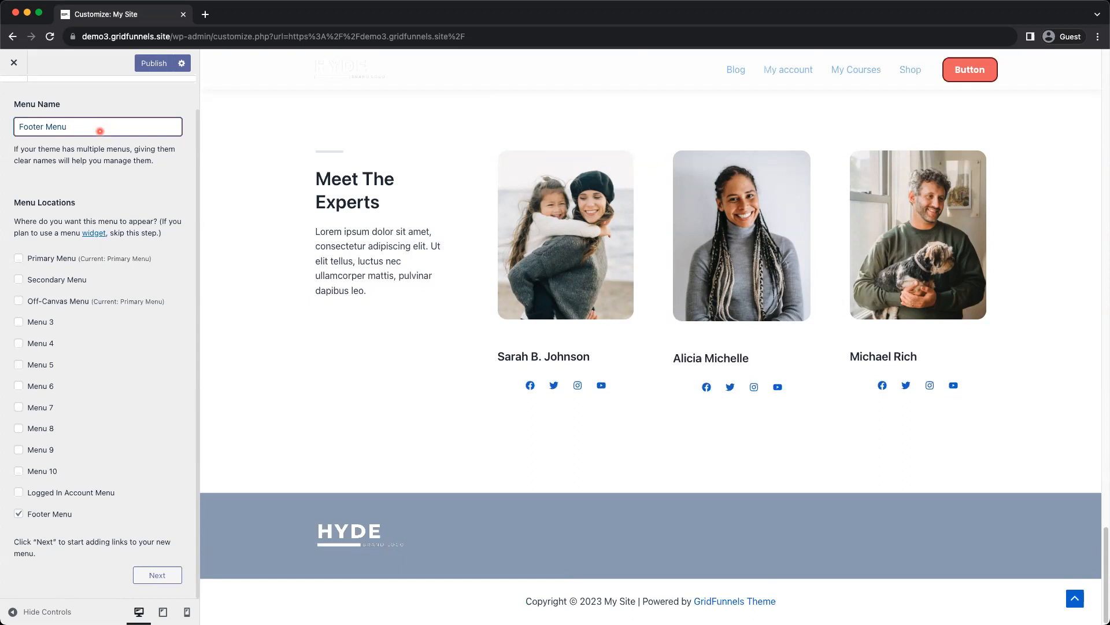
pyautogui.click(135, 575)
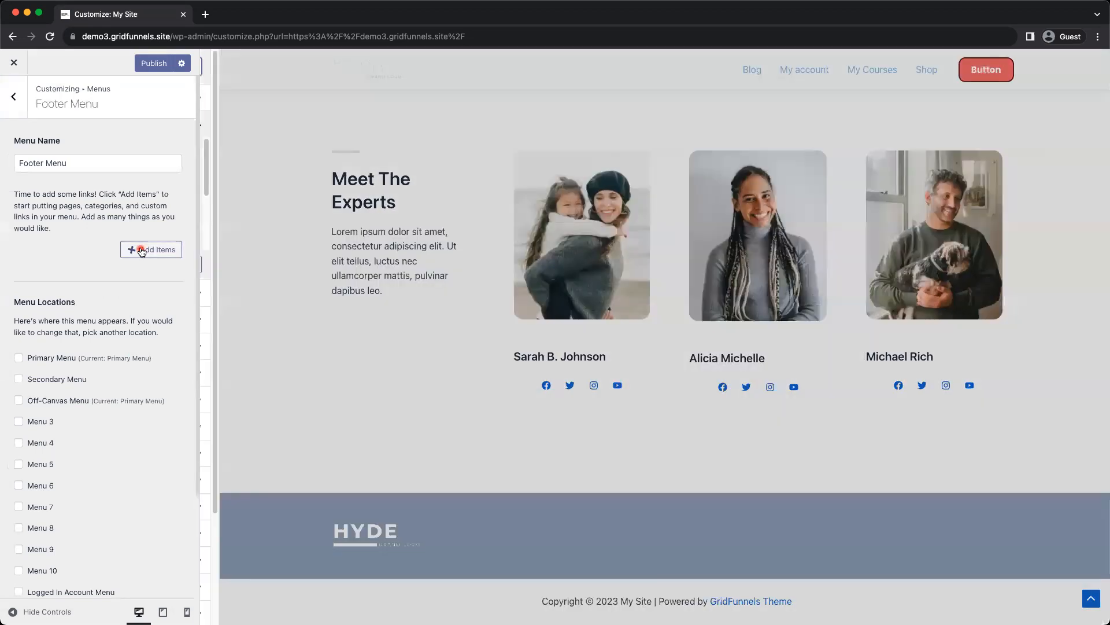
# Add the Shop, Courses and Blog pages to the new Footer Menu in that order and publish
pyautogui.click(140, 250)
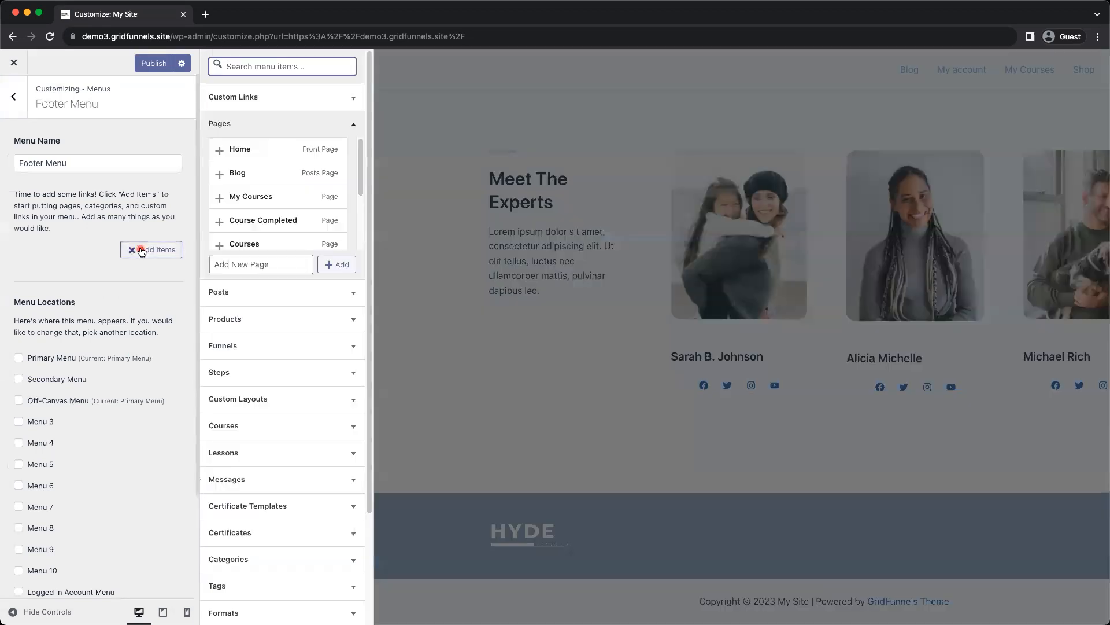
pyautogui.click(274, 215)
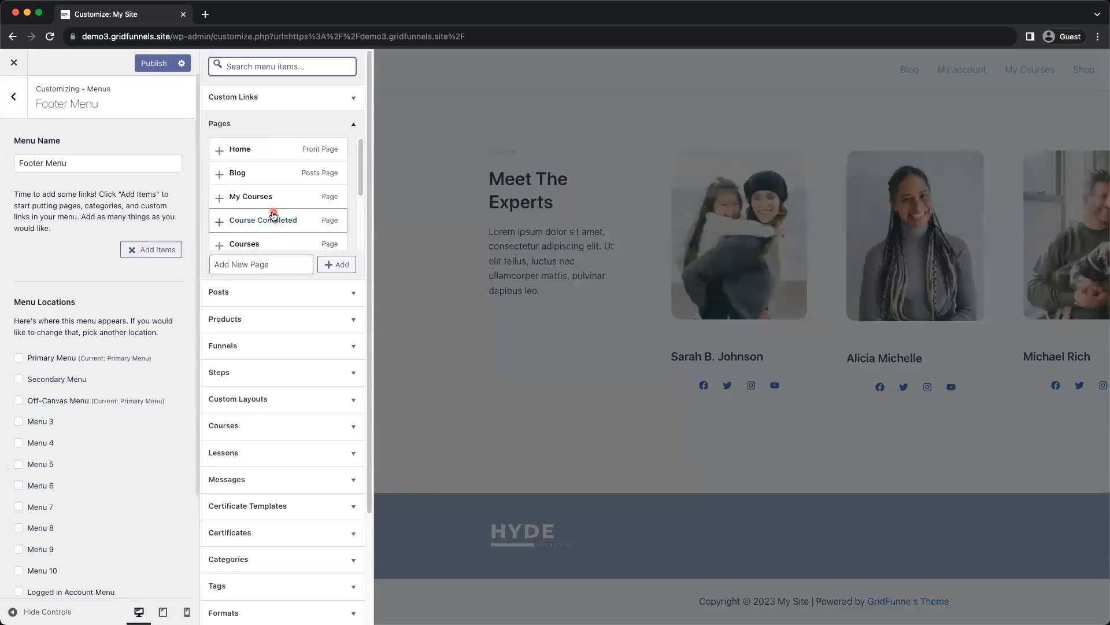
pyautogui.scroll(-3, 274, 215)
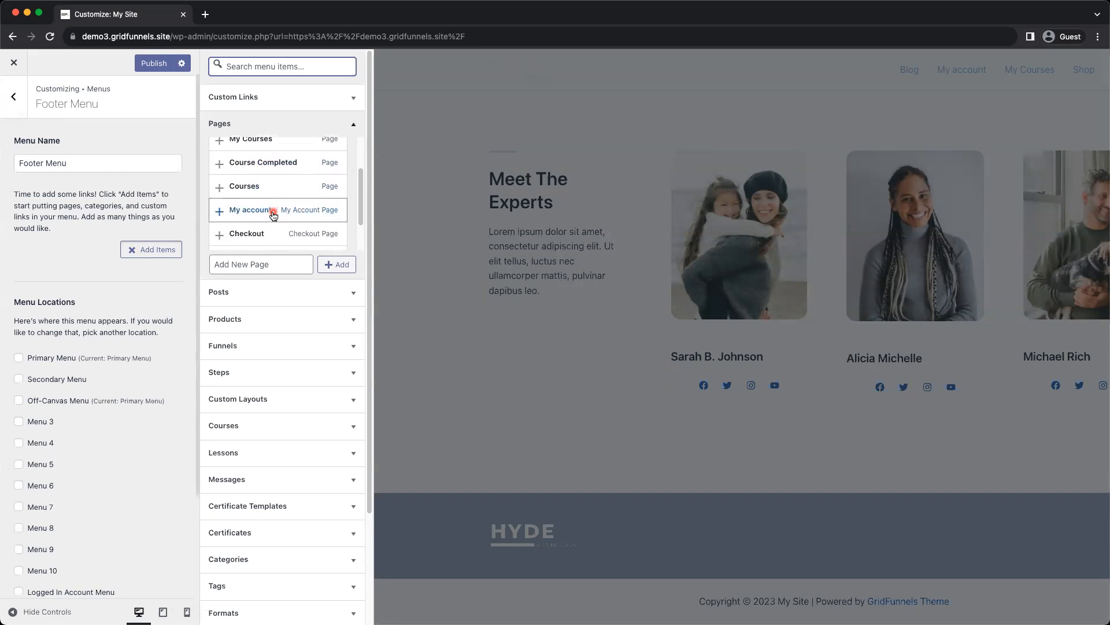
pyautogui.scroll(-2, 273, 215)
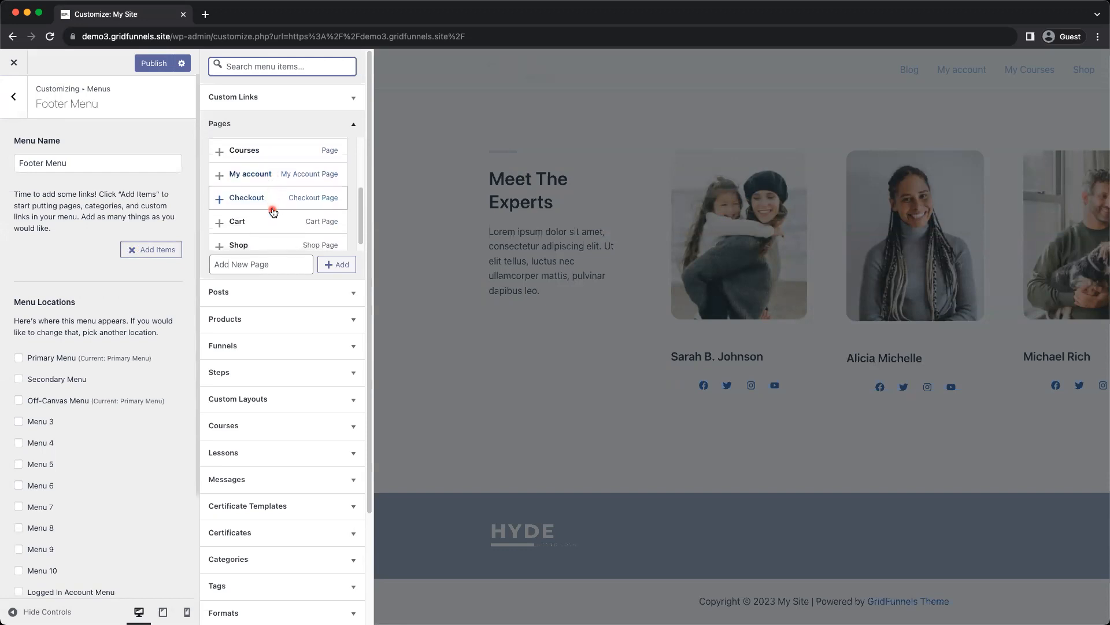
pyautogui.click(265, 241)
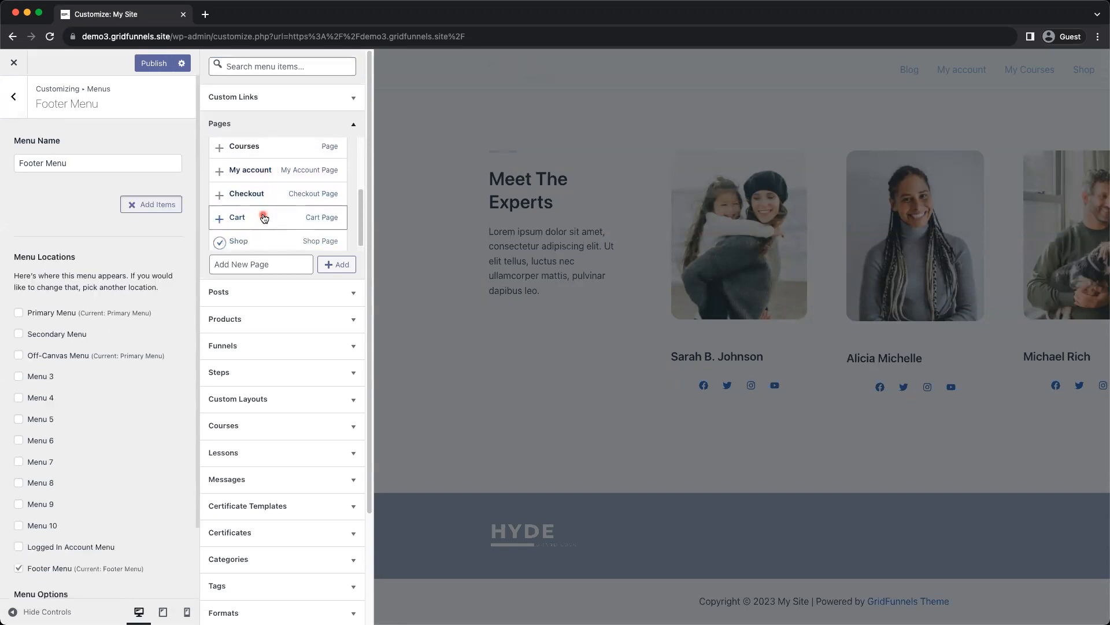
pyautogui.scroll(2, 226, 197)
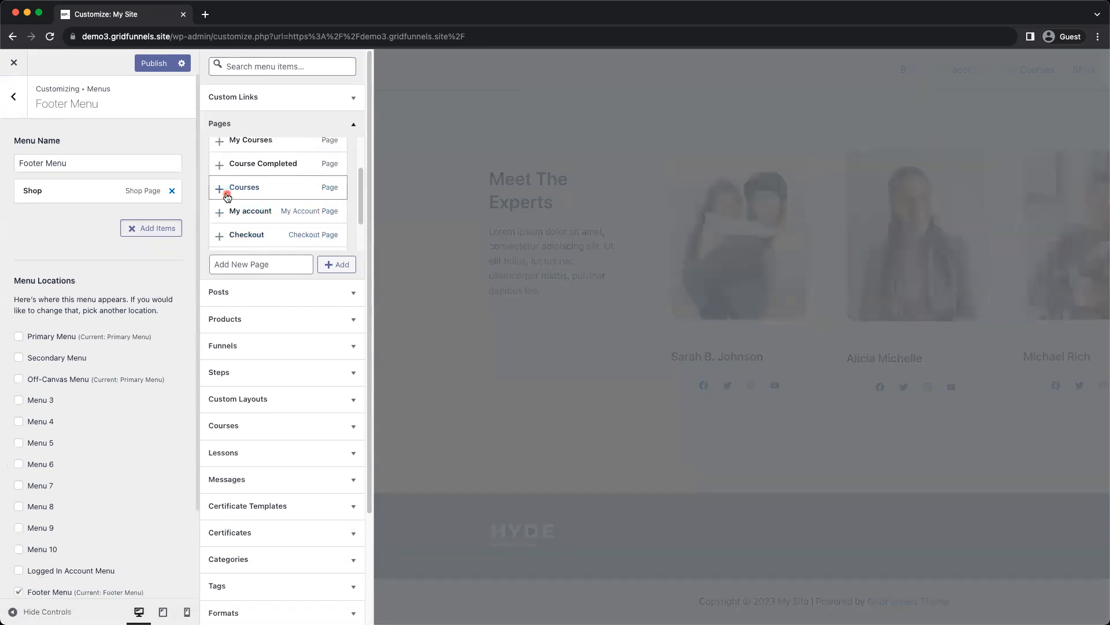
pyautogui.click(220, 190)
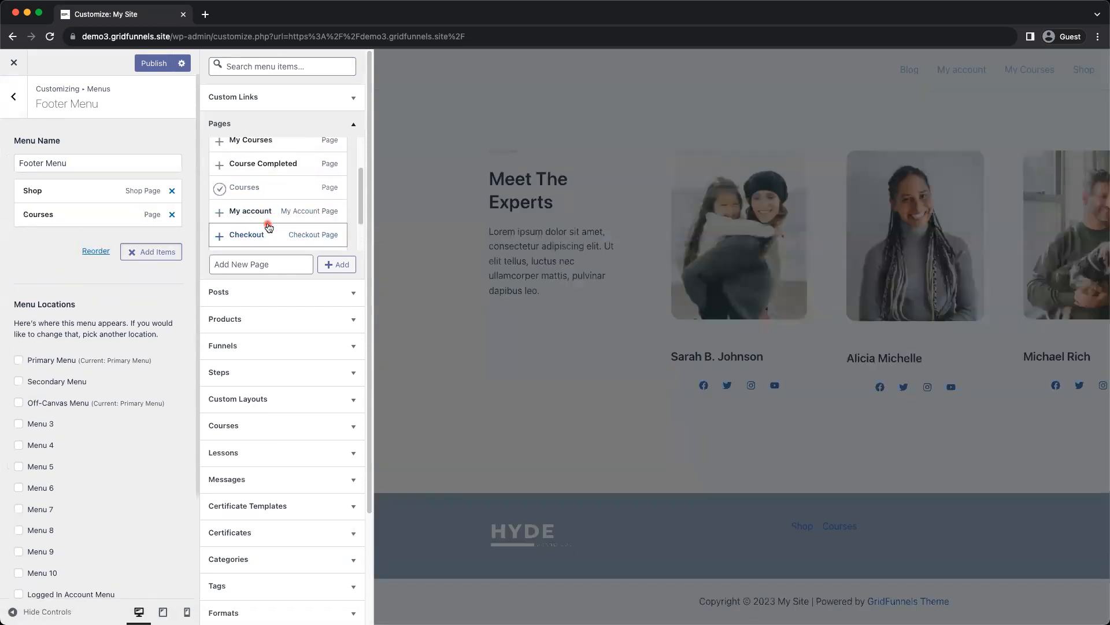
pyautogui.scroll(3, 268, 228)
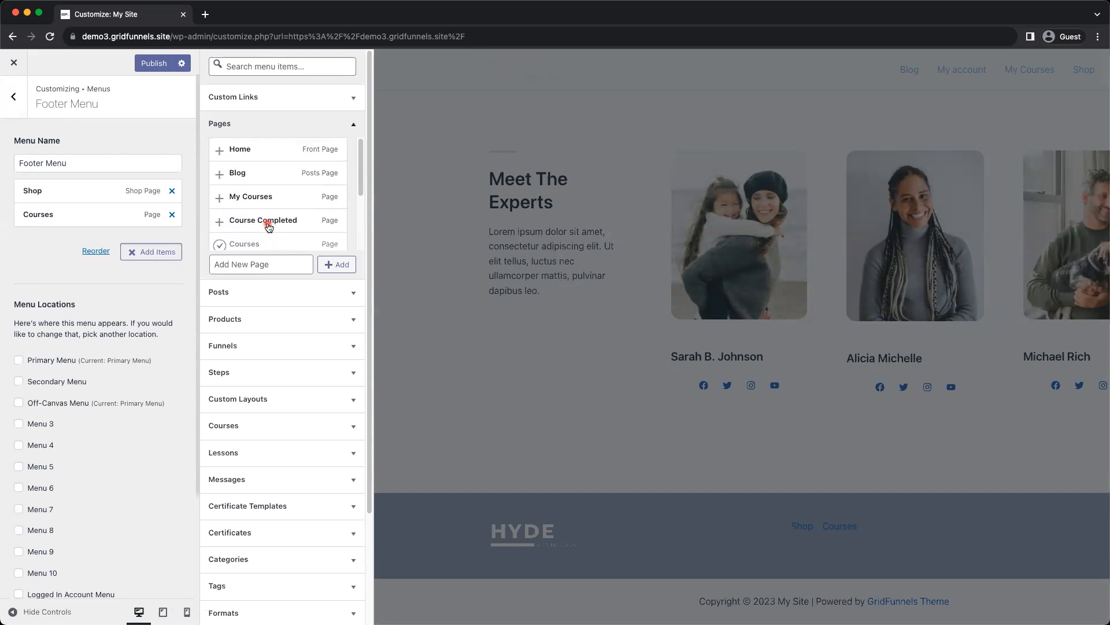
pyautogui.click(221, 175)
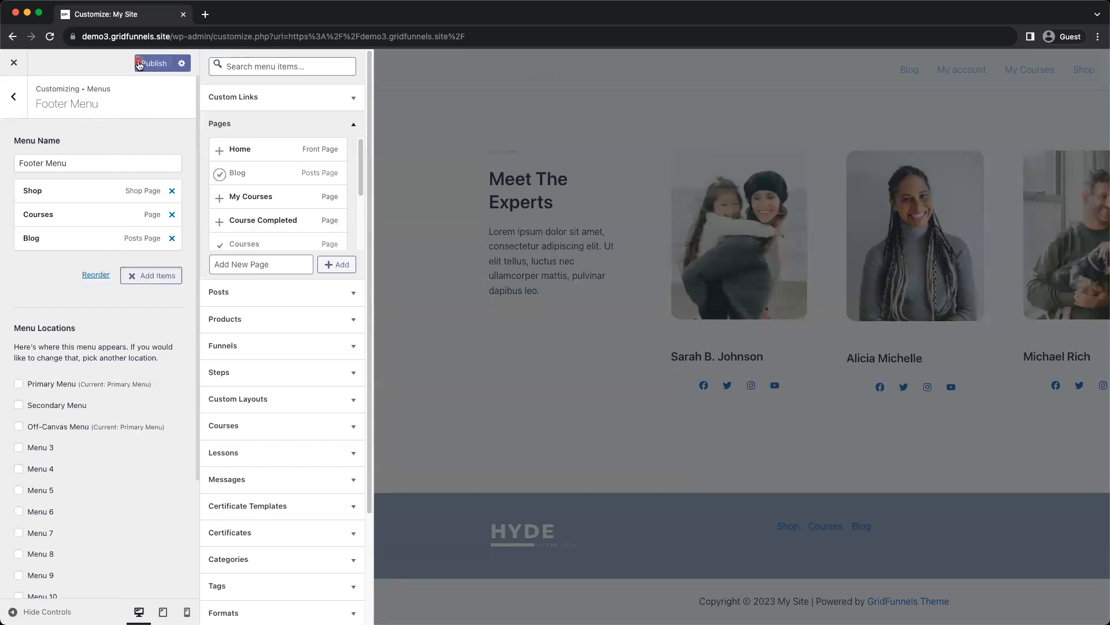
pyautogui.click(109, 256)
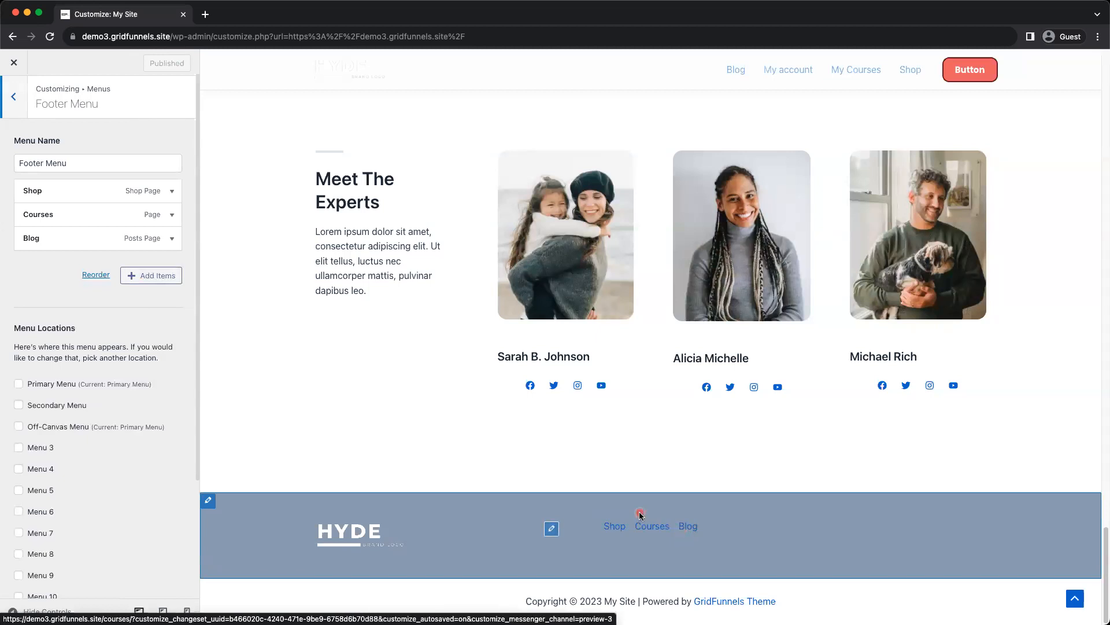
pyautogui.click(553, 529)
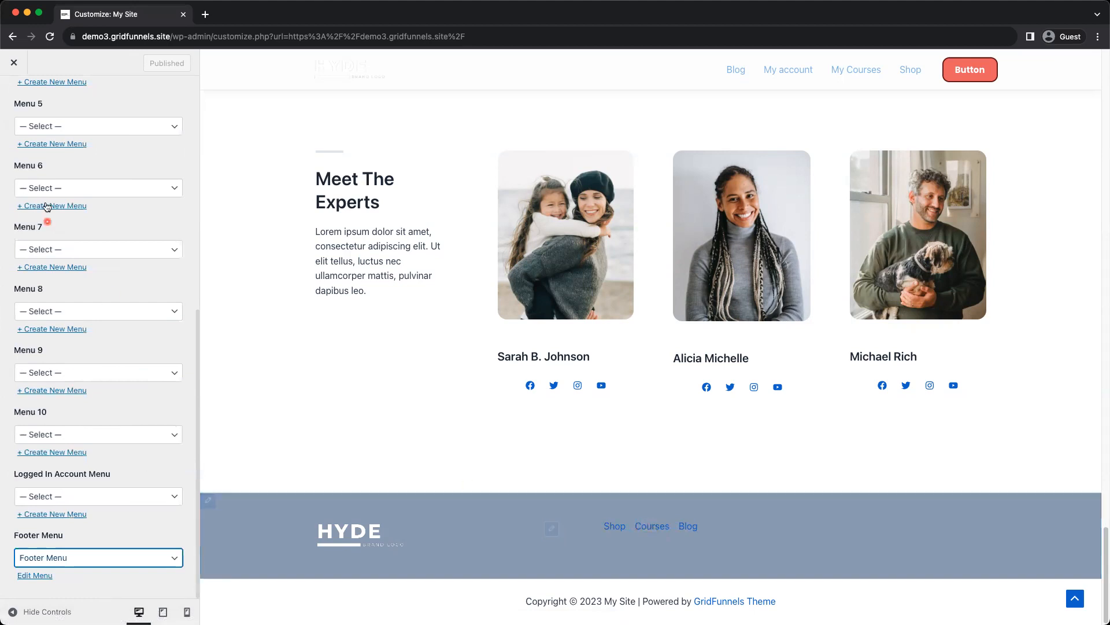
pyautogui.scroll(5, 58, 185)
pyautogui.scroll(-5, 70, 266)
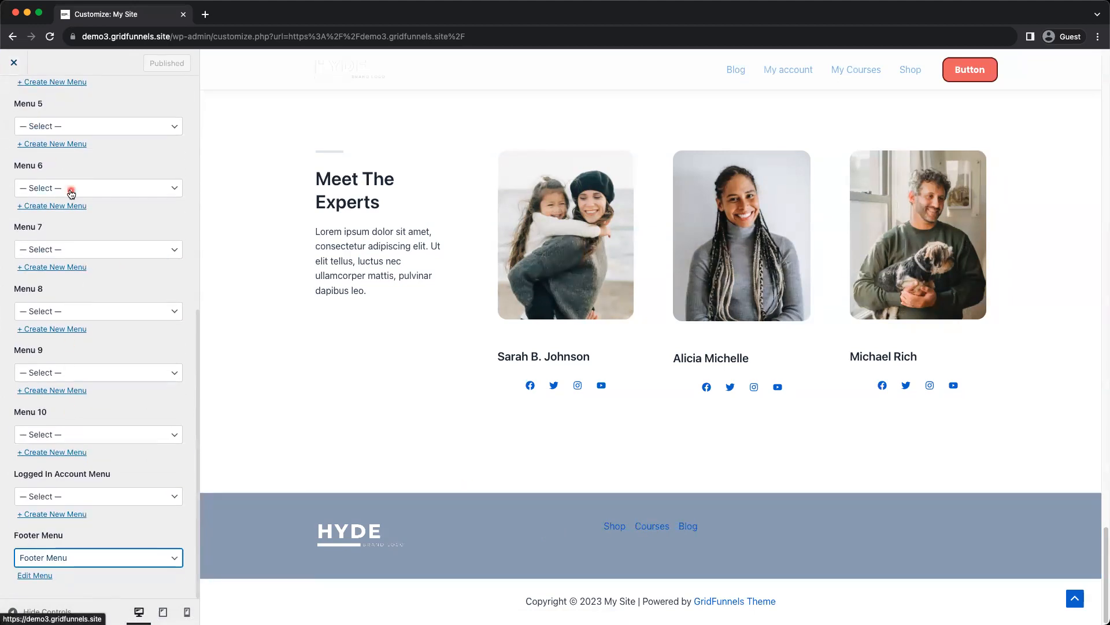
pyautogui.scroll(5, 69, 191)
pyautogui.click(23, 105)
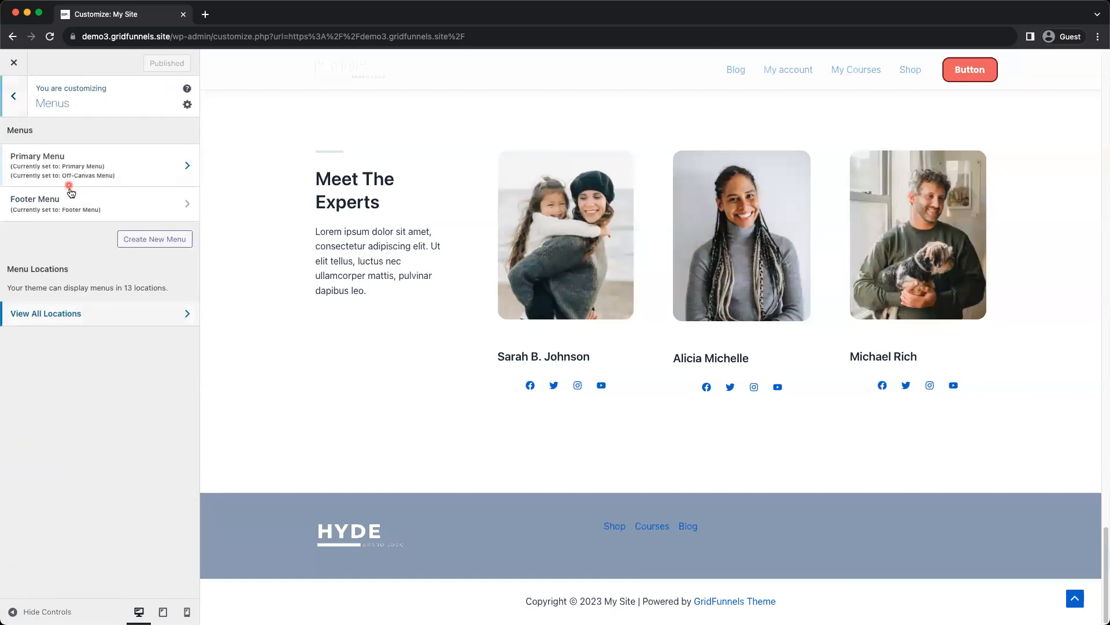
pyautogui.click(73, 203)
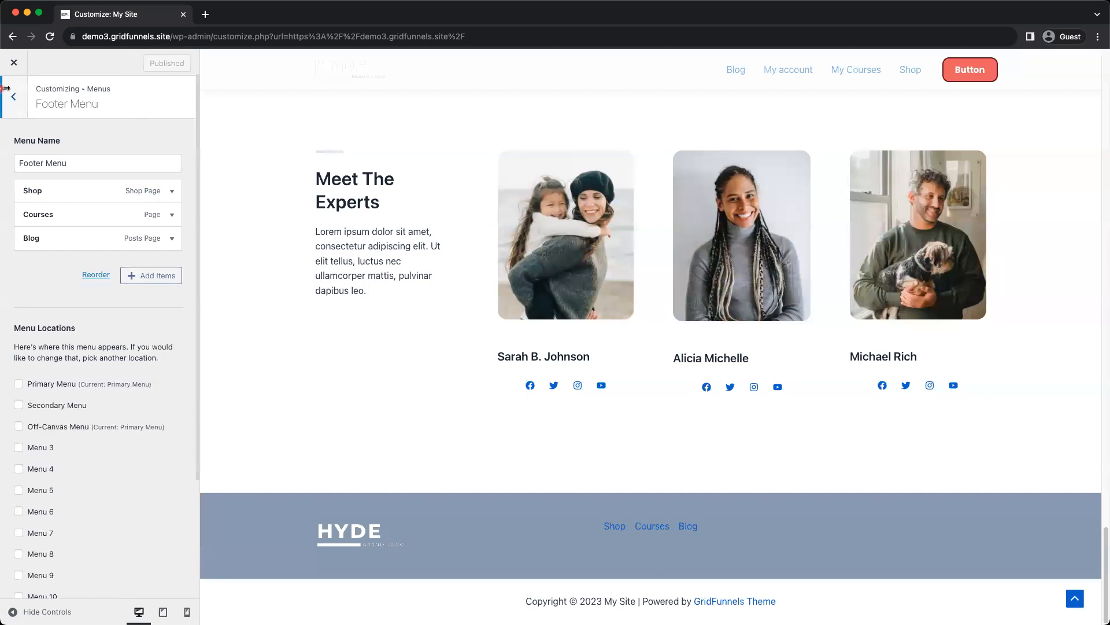
pyautogui.click(11, 99)
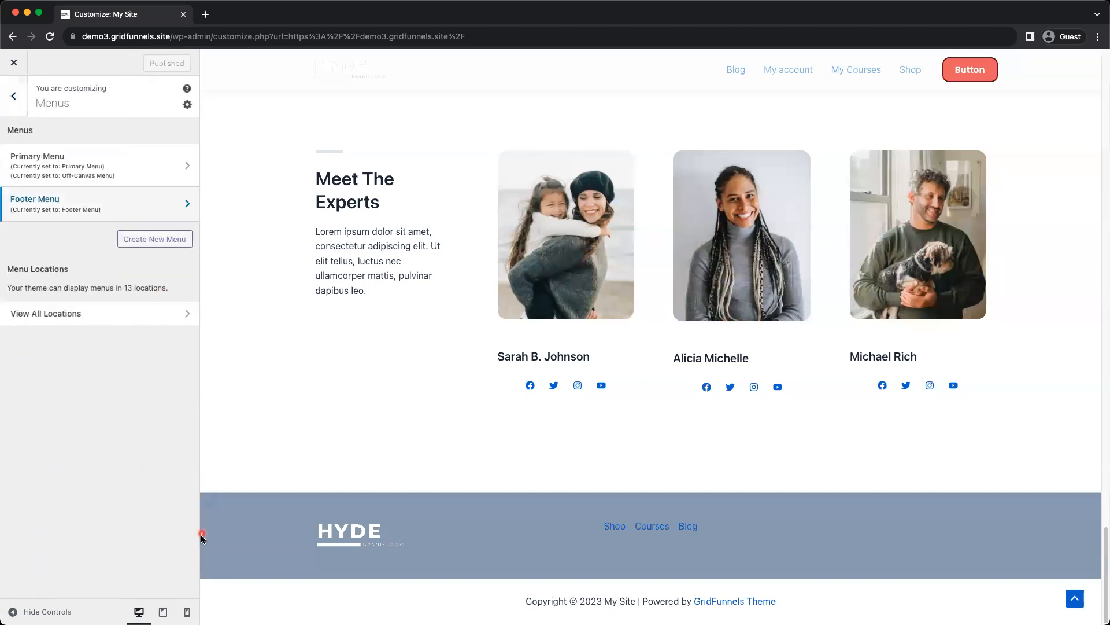
# Set the normal link text colour of the Footer Menu element in the Primary Footer row to the white palette colour FFFFFF
pyautogui.click(208, 502)
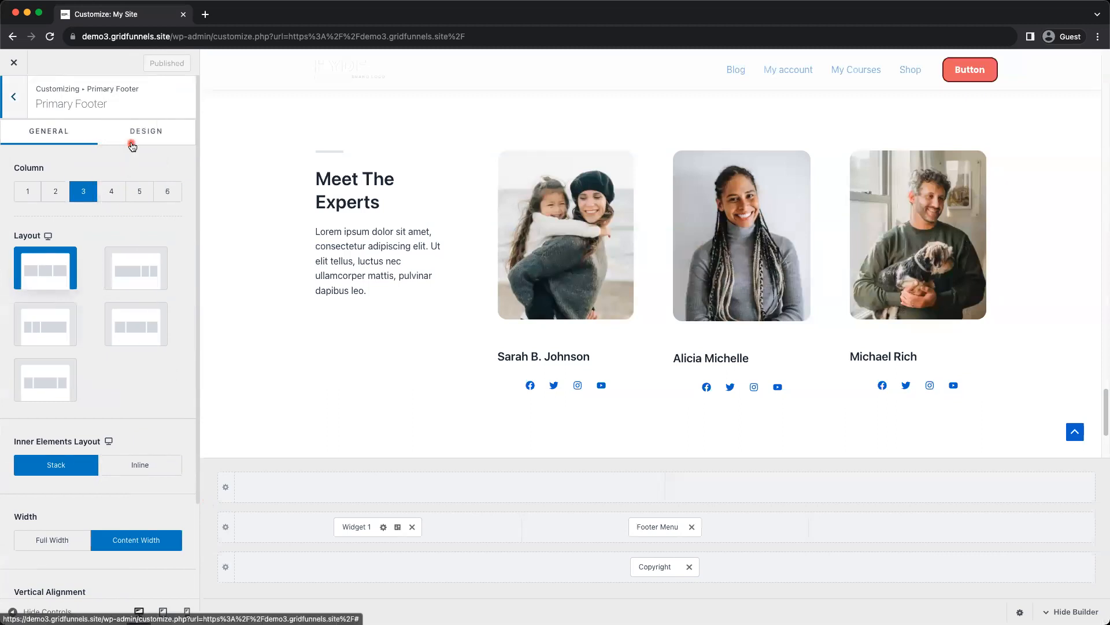
pyautogui.click(668, 526)
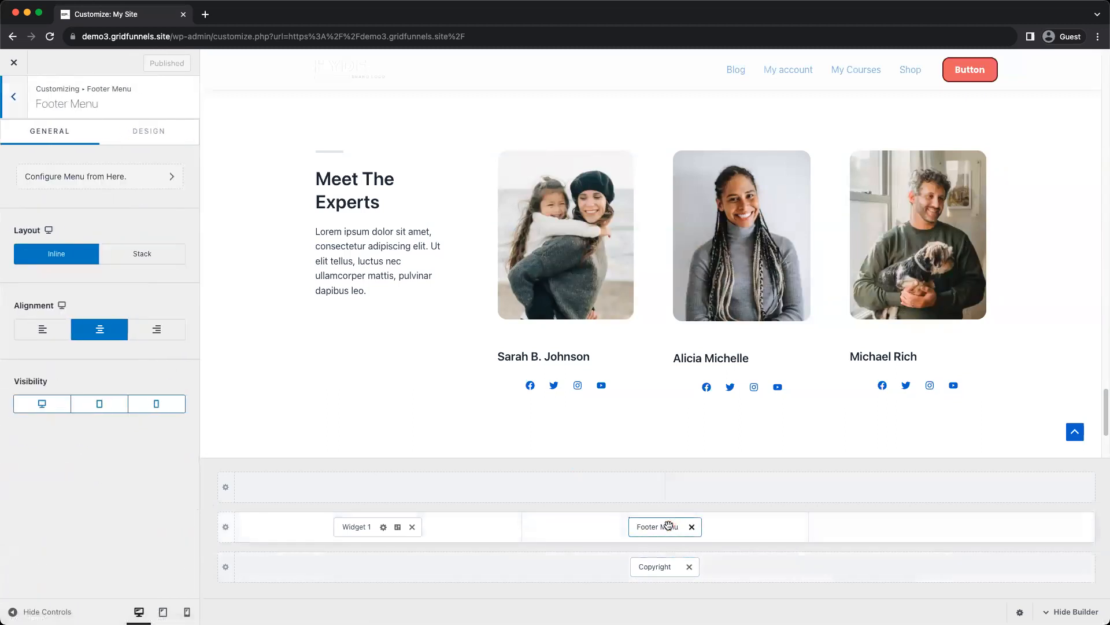
pyautogui.click(140, 133)
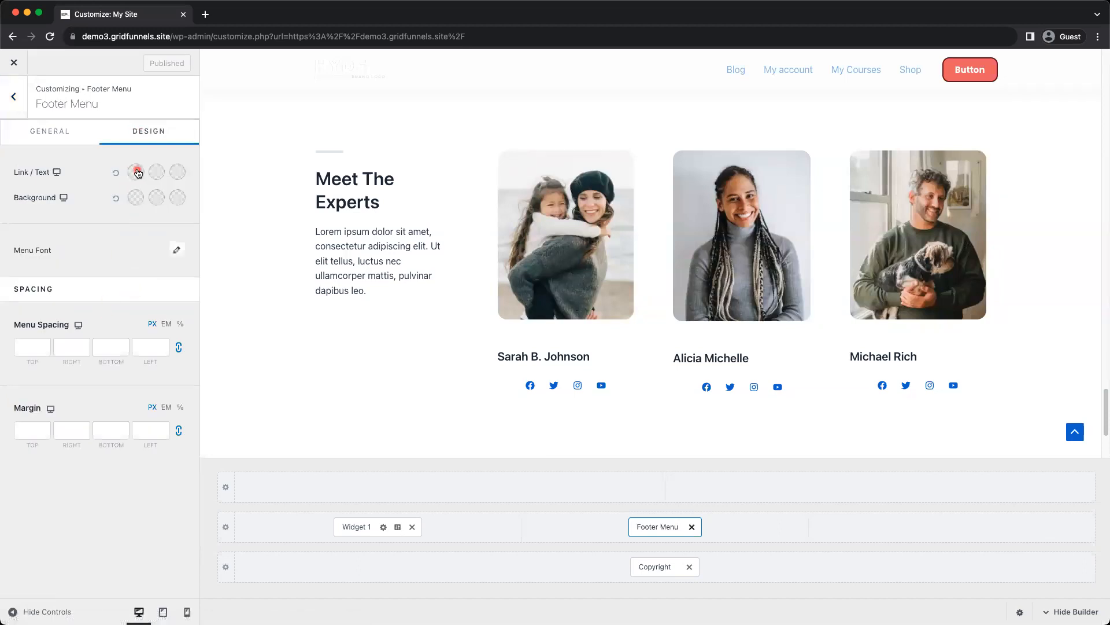
pyautogui.click(137, 172)
pyautogui.click(122, 205)
pyautogui.scroll(-3, 515, 316)
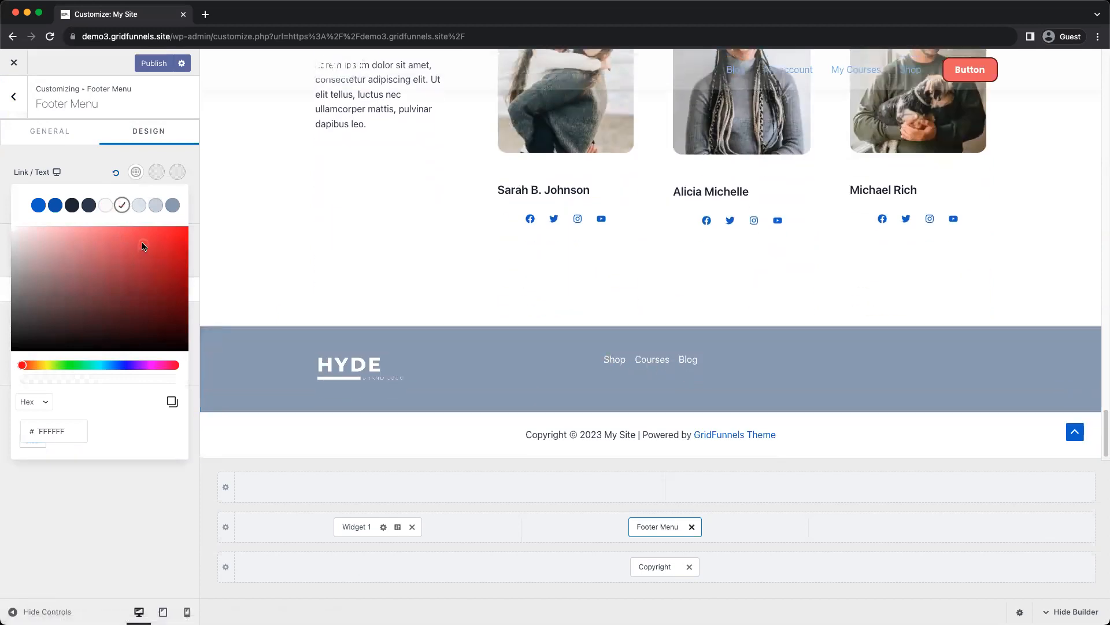
pyautogui.click(212, 175)
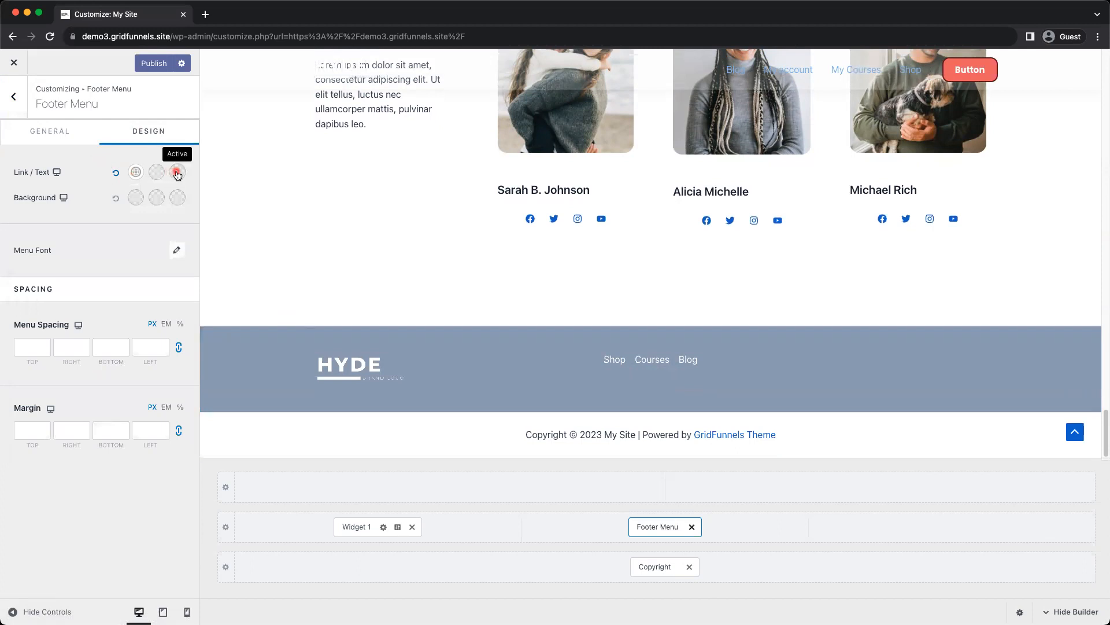
# Try light blue shades for the Footer Menu's link hover colour and settle on light red F69494
pyautogui.click(156, 172)
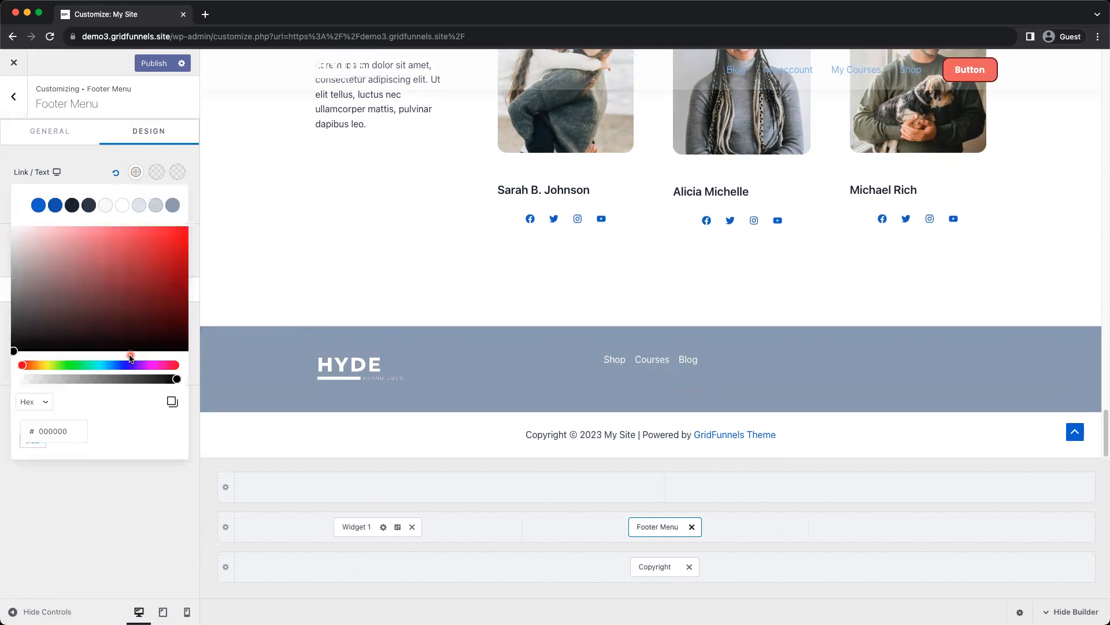
pyautogui.click(72, 206)
pyautogui.click(103, 235)
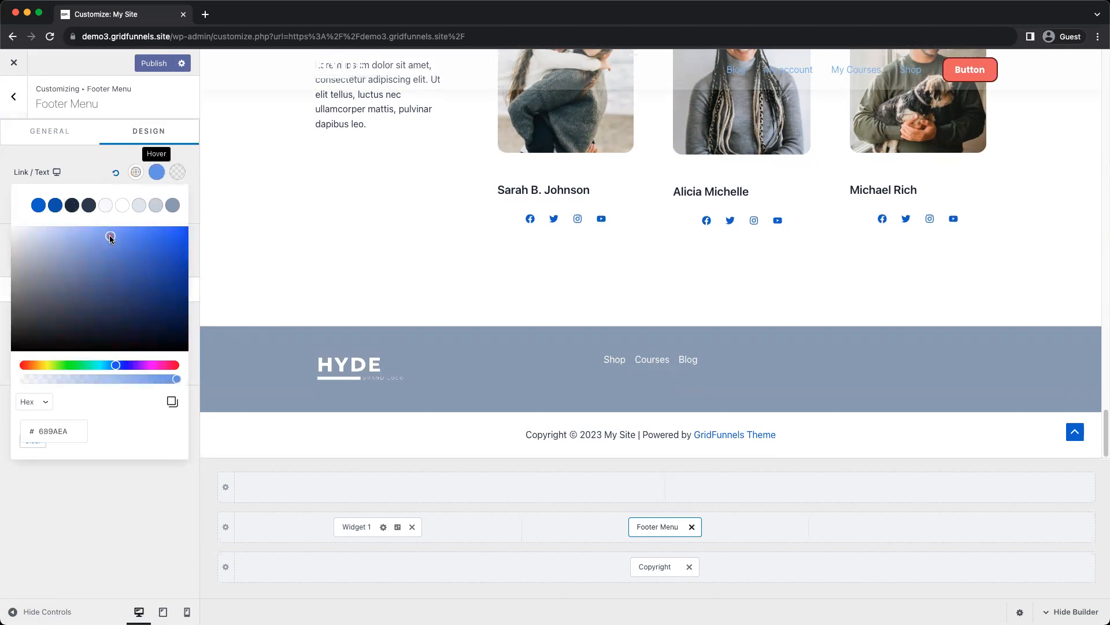
pyautogui.moveTo(108, 229); pyautogui.dragTo(88, 229)
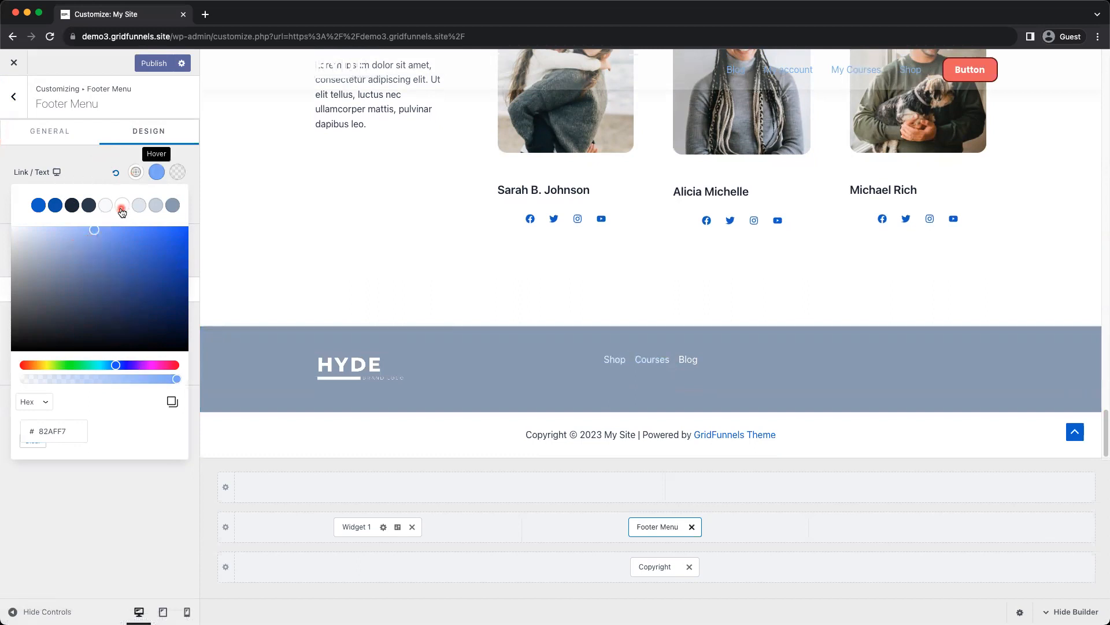
pyautogui.moveTo(61, 265)
pyautogui.mouseDown()
pyautogui.moveTo(8, 236)
pyautogui.moveTo(22, 246)
pyautogui.moveTo(94, 233)
pyautogui.moveTo(82, 231)
pyautogui.mouseUp()
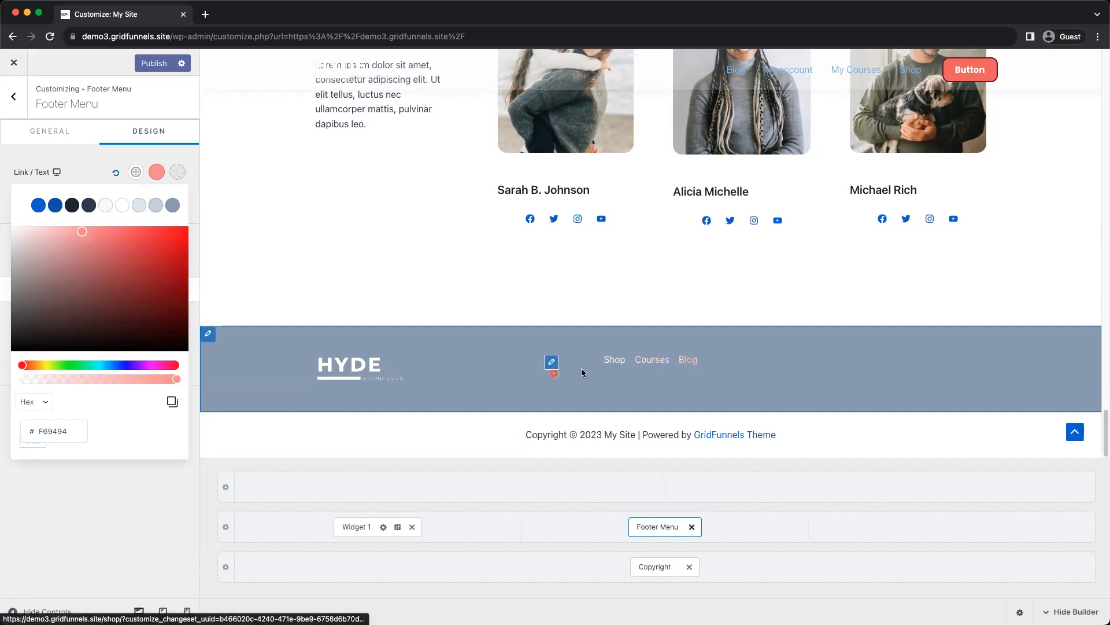
# Set the Footer Menu's active link colour to the muted blue 768DB0 and publish the change
pyautogui.click(177, 173)
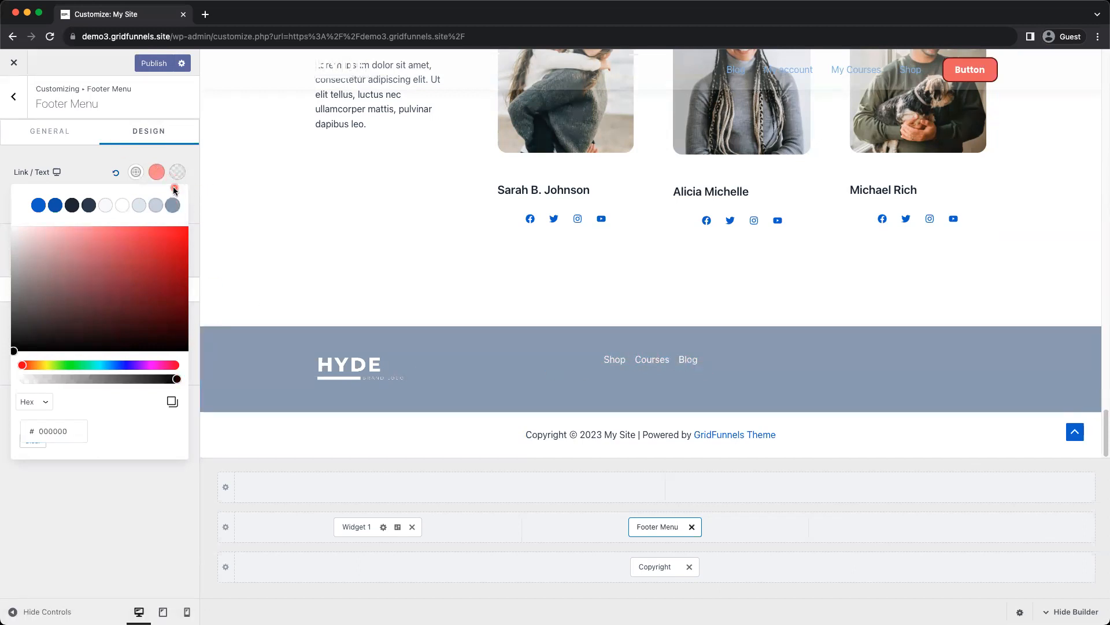
pyautogui.click(172, 206)
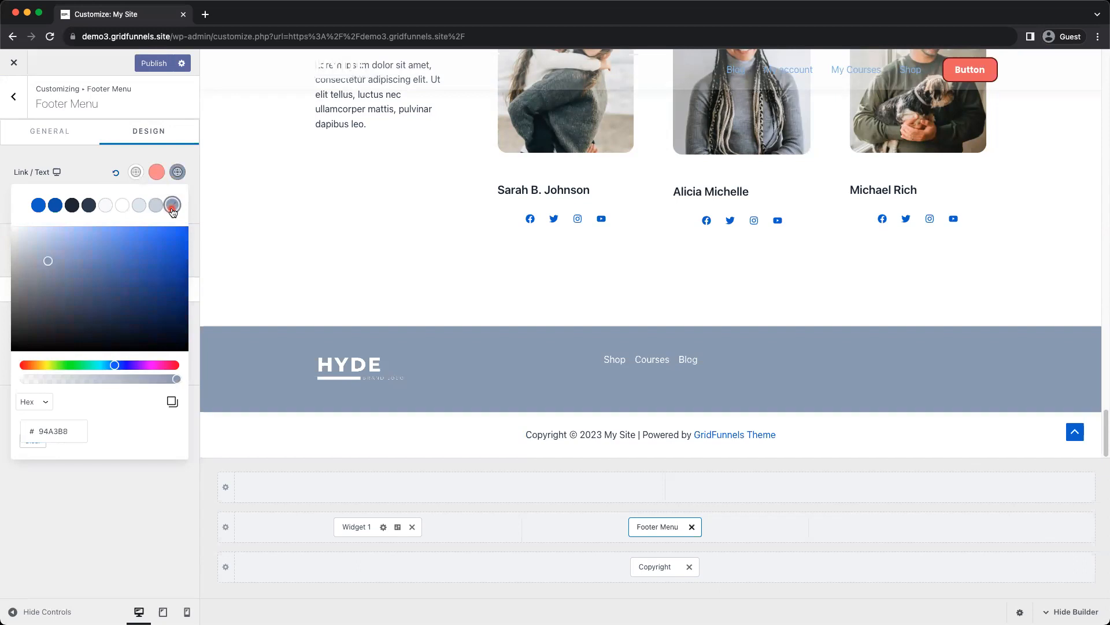
pyautogui.moveTo(54, 261); pyautogui.dragTo(71, 265)
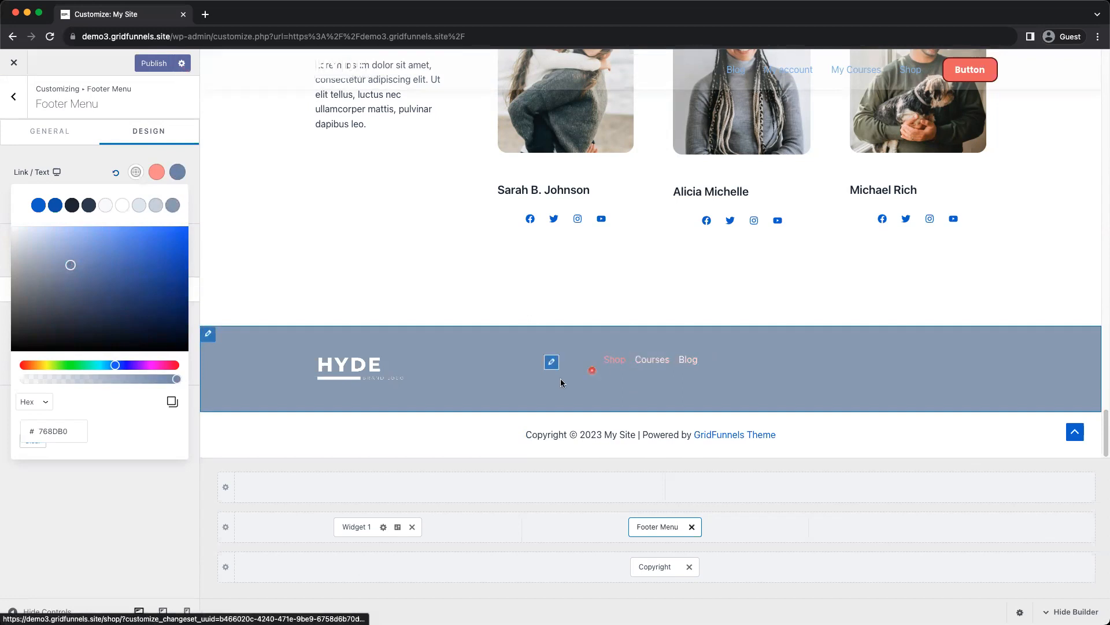
pyautogui.click(152, 64)
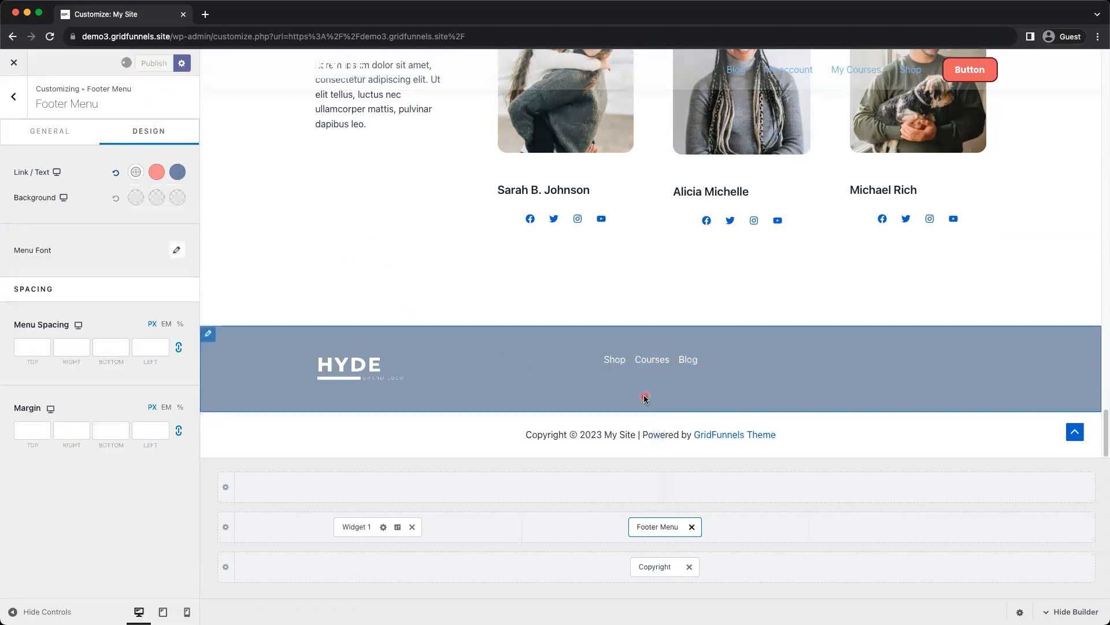
# Add a Social element to the empty third column of the Primary Footer row
pyautogui.click(552, 362)
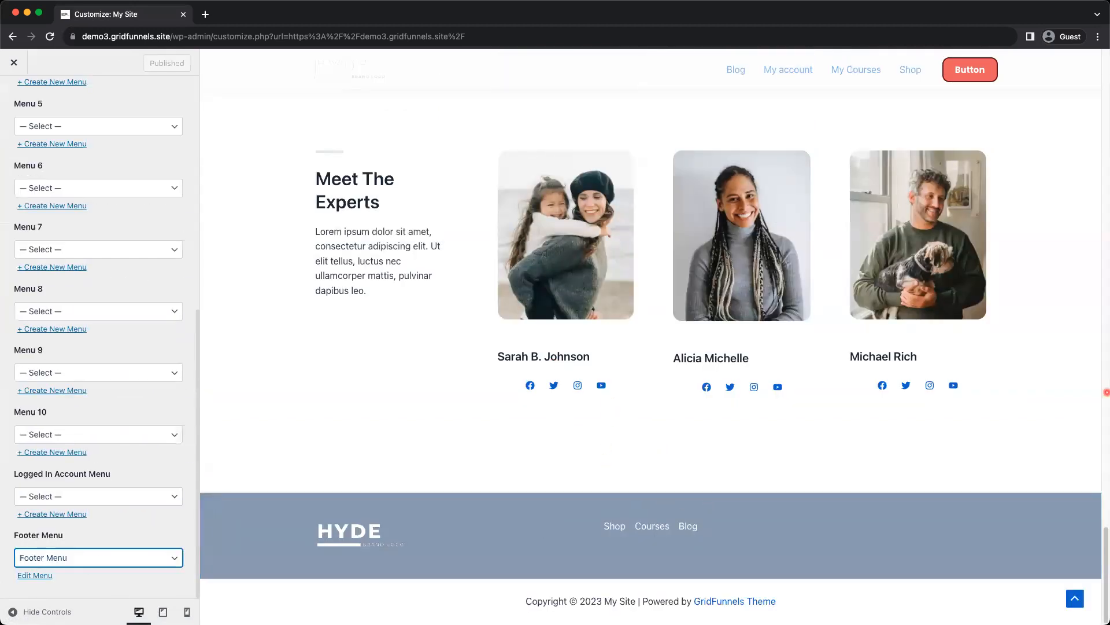
pyautogui.click(777, 531)
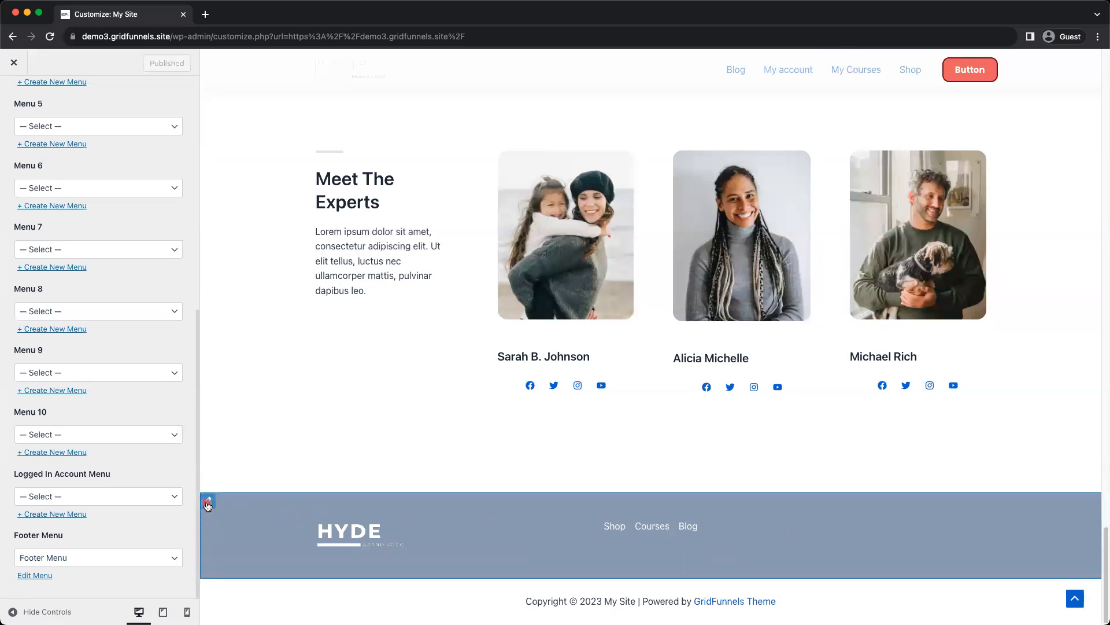
pyautogui.click(207, 505)
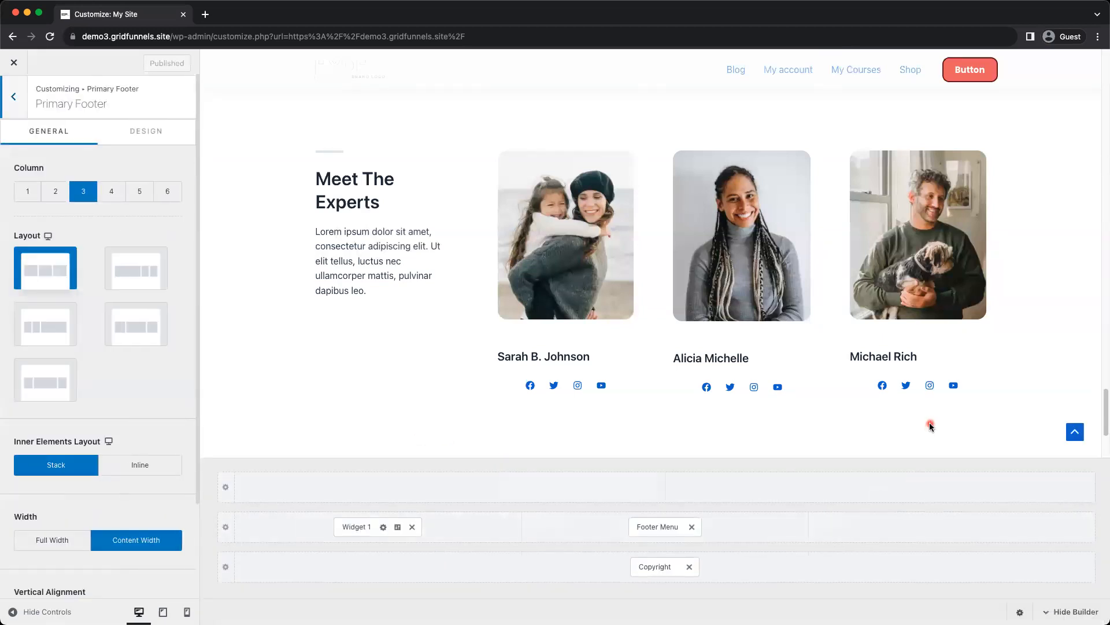
pyautogui.scroll(-3, 929, 423)
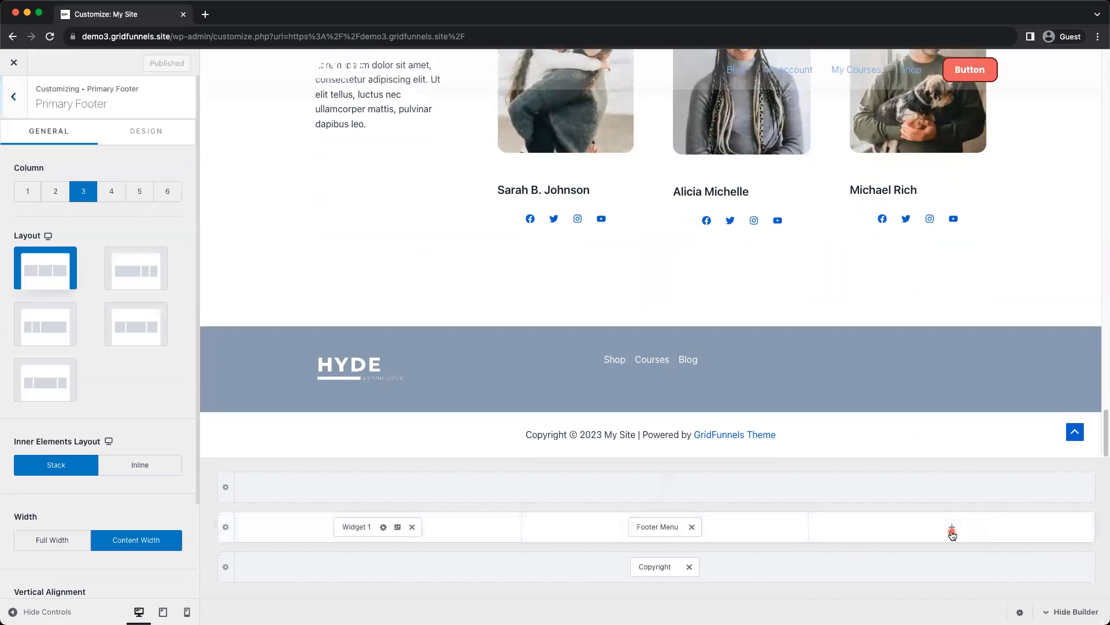
pyautogui.click(952, 529)
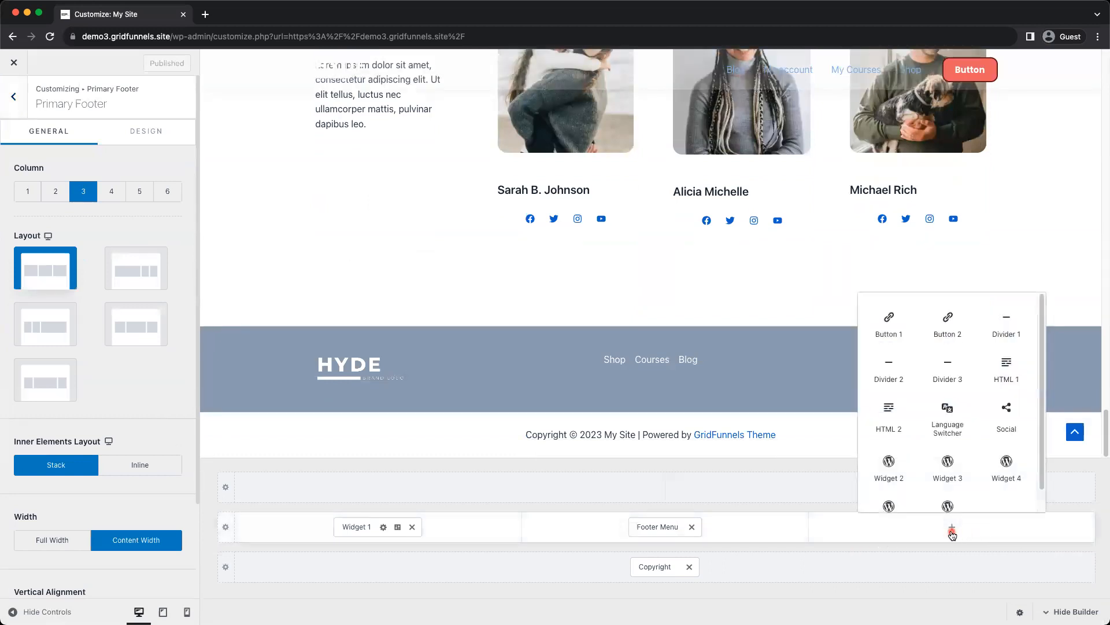
pyautogui.click(1009, 427)
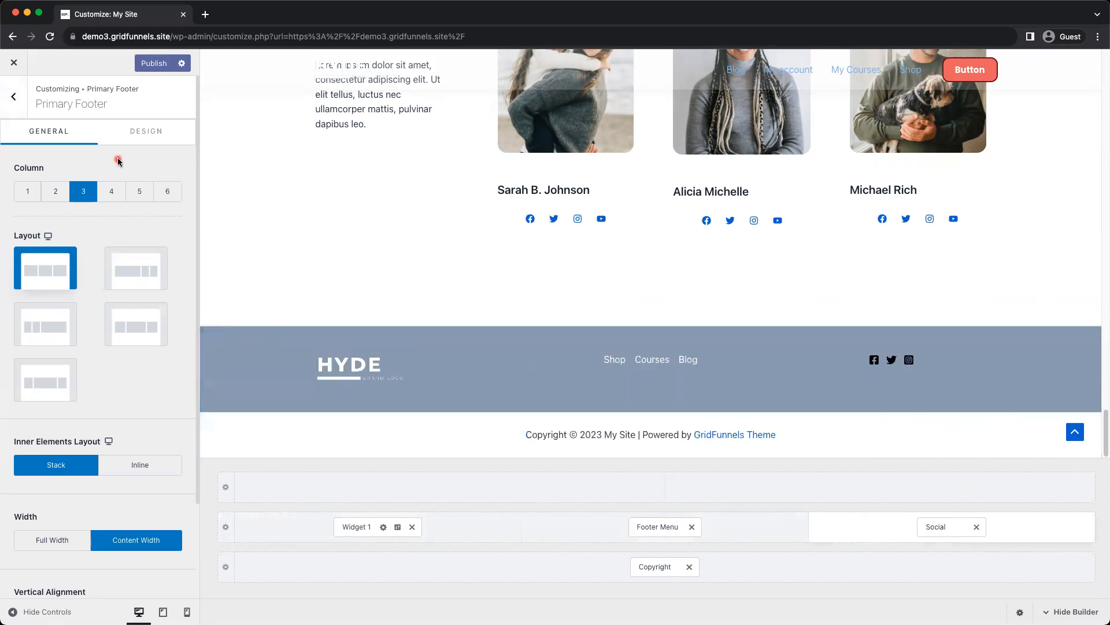
# Set the normal icon colour of the Social element to the white palette colour FFFFFF and publish
pyautogui.click(938, 526)
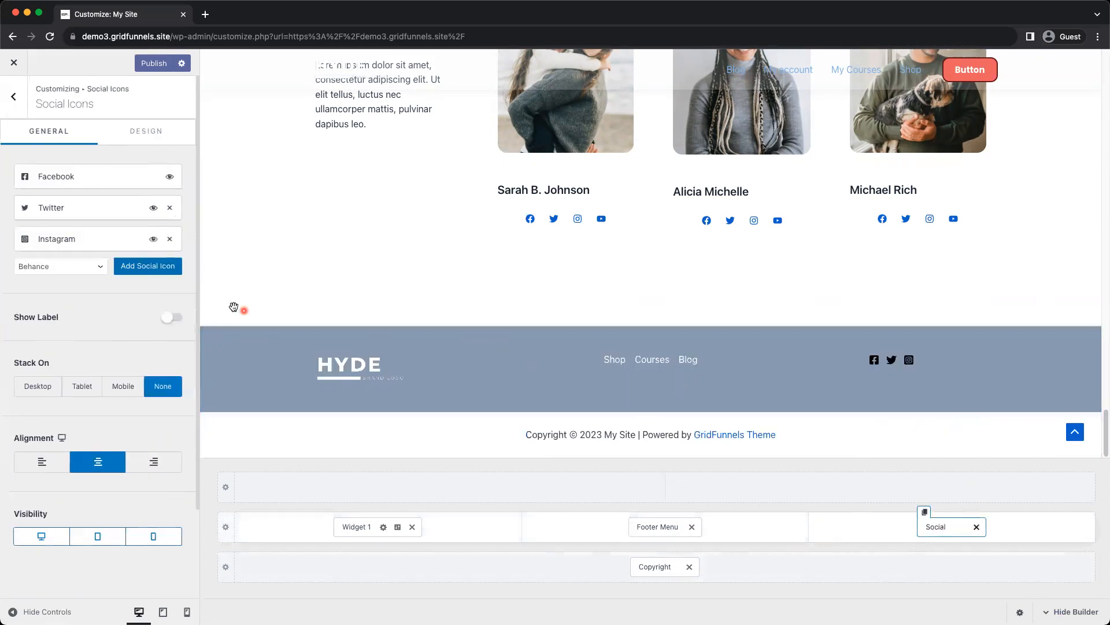
pyautogui.click(145, 141)
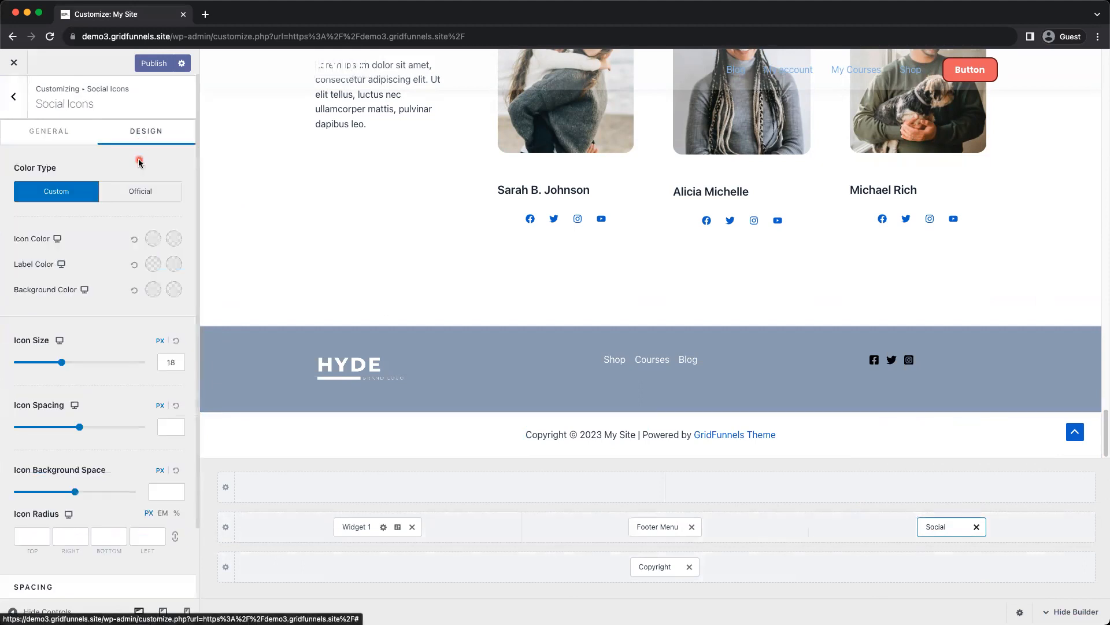
pyautogui.click(152, 240)
pyautogui.click(120, 273)
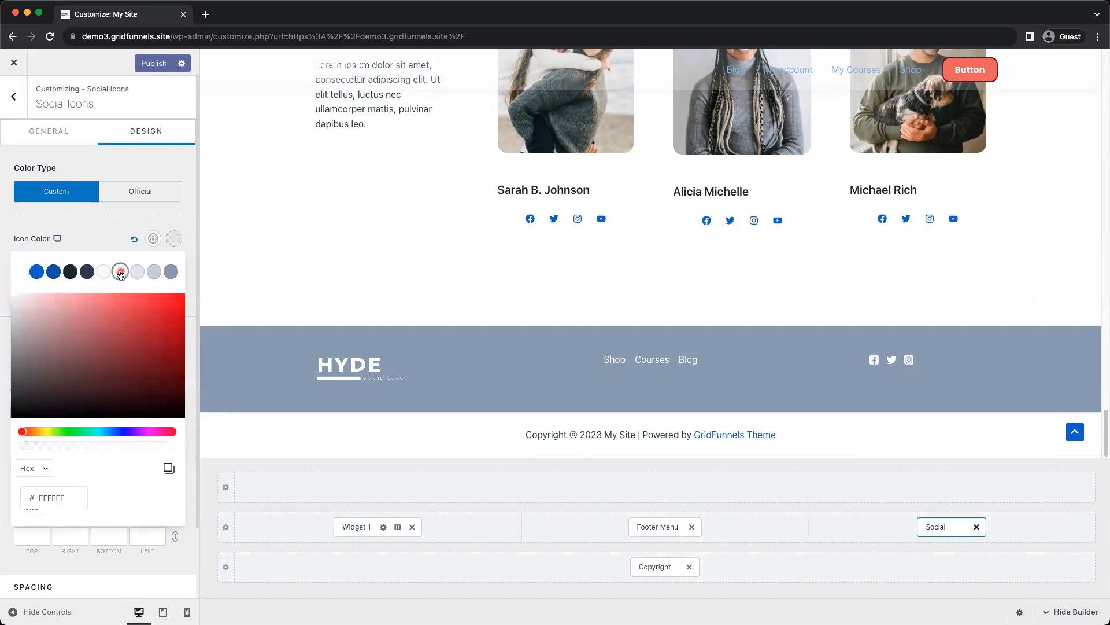
pyautogui.click(100, 241)
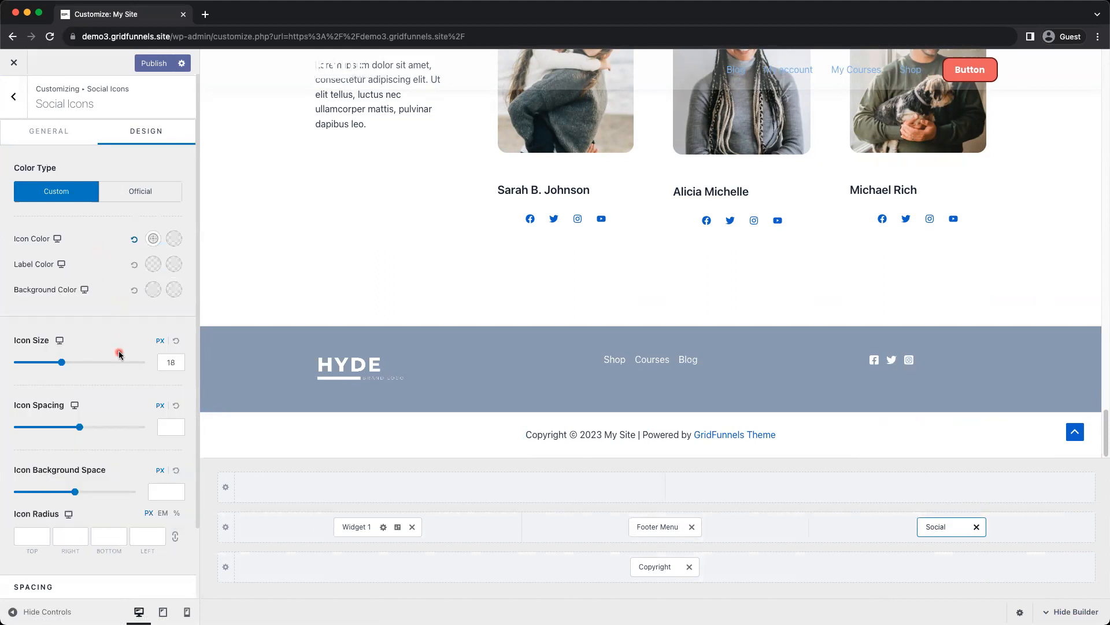
pyautogui.click(163, 68)
pyautogui.click(621, 376)
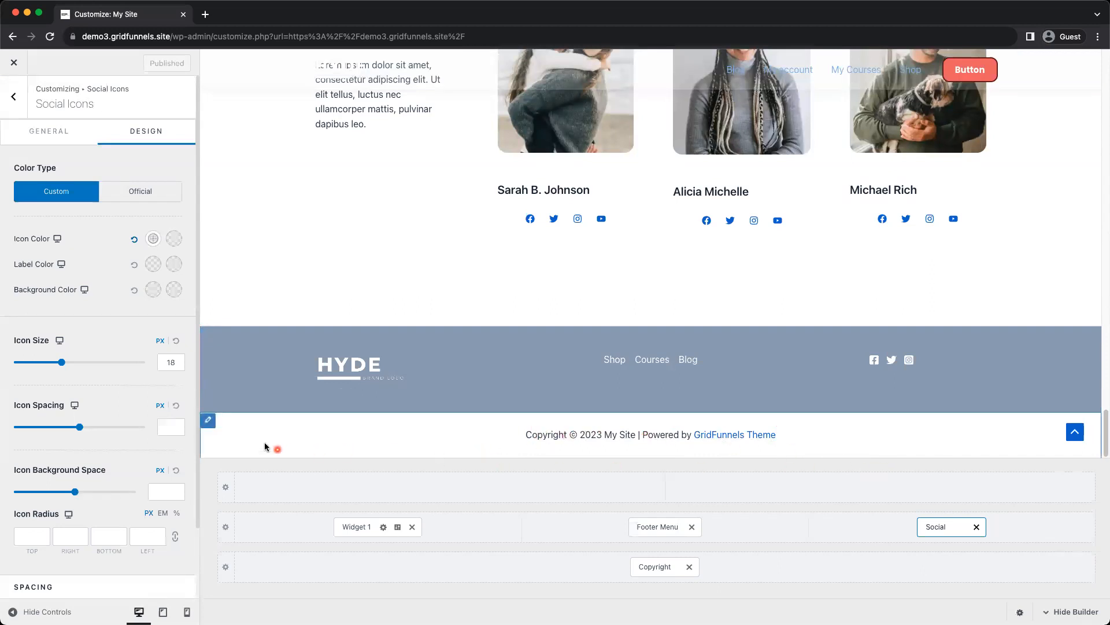
# Give the Below Footer row the 94A3B8 palette background and a top border size of 0 px, and publish
pyautogui.click(209, 421)
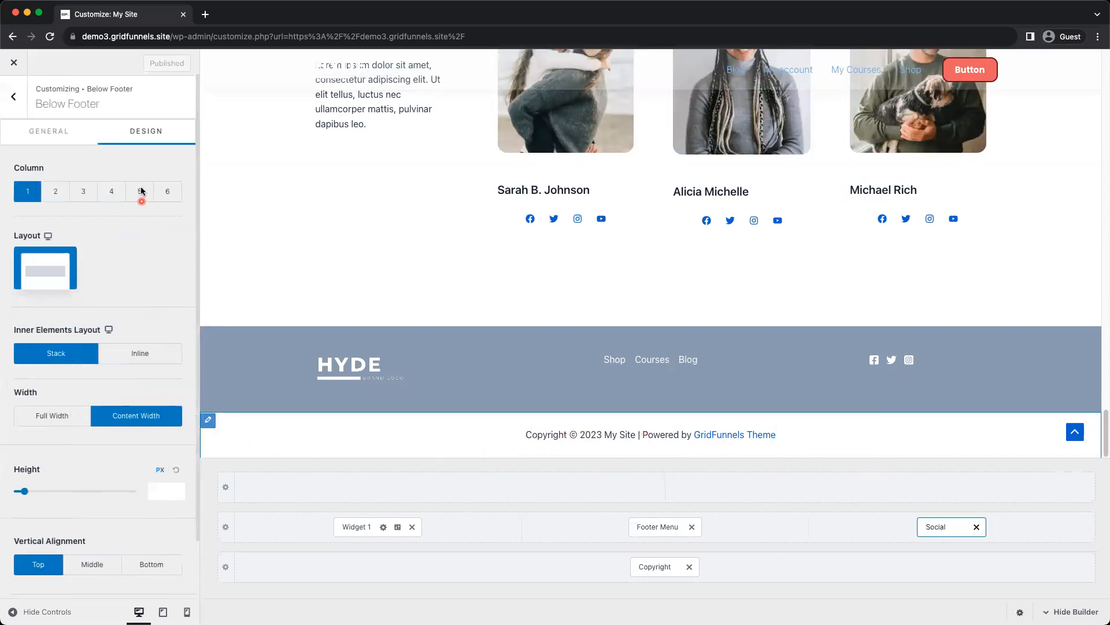
pyautogui.click(146, 132)
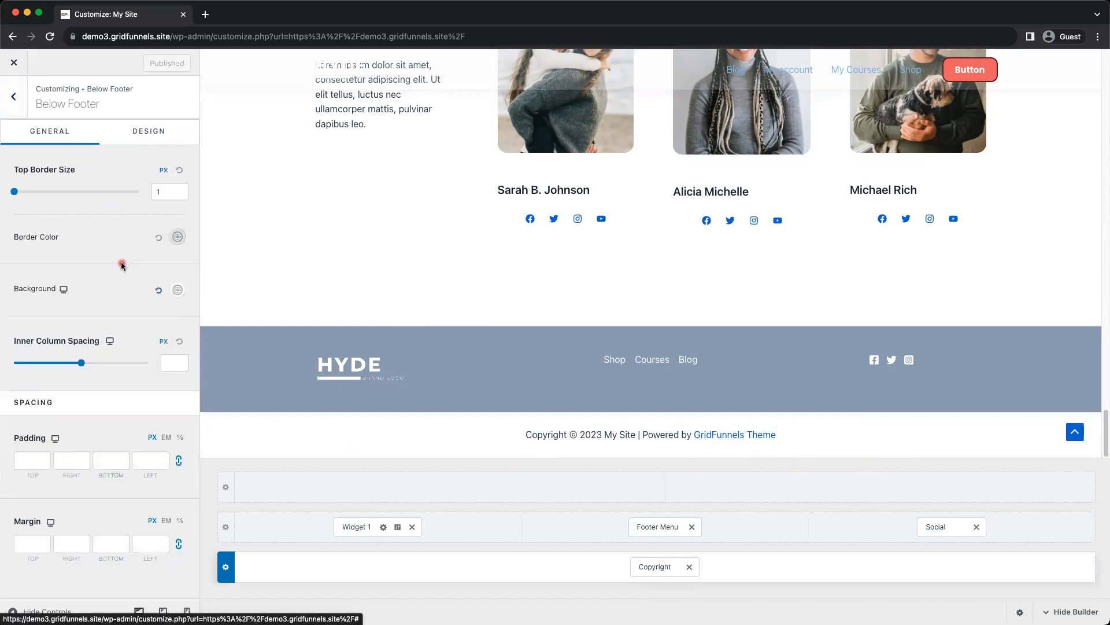
pyautogui.click(177, 290)
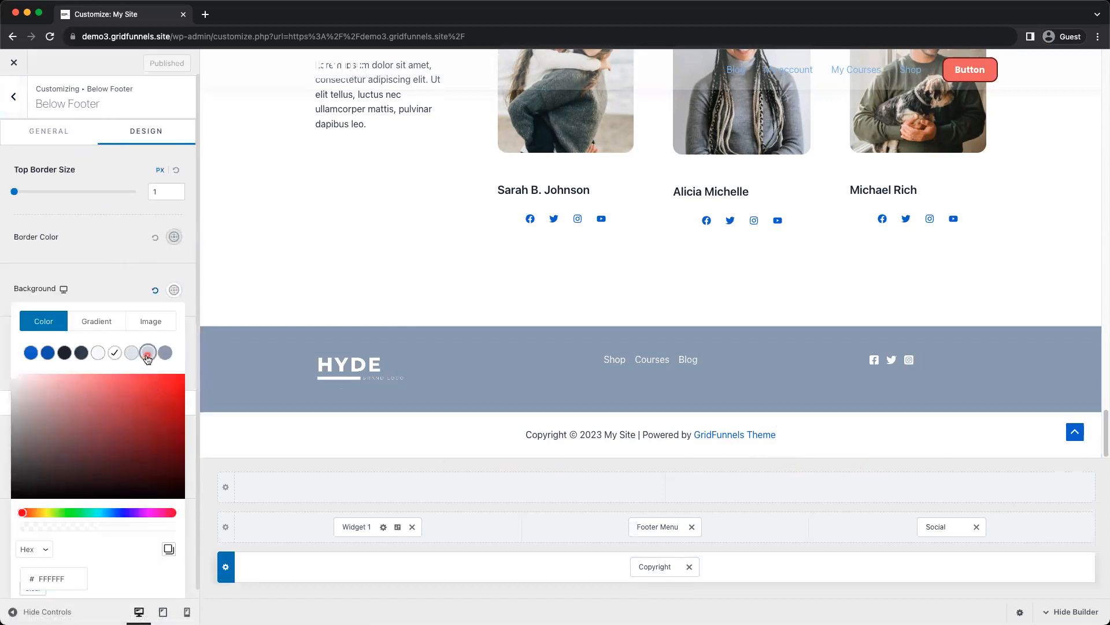
pyautogui.click(148, 352)
pyautogui.click(165, 352)
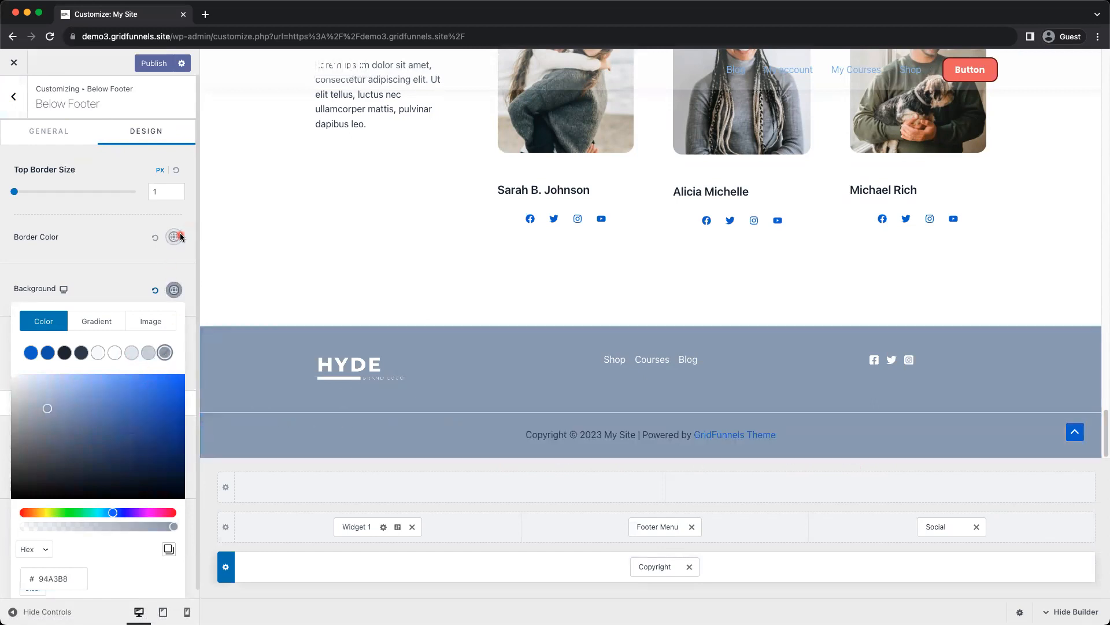
pyautogui.click(166, 192)
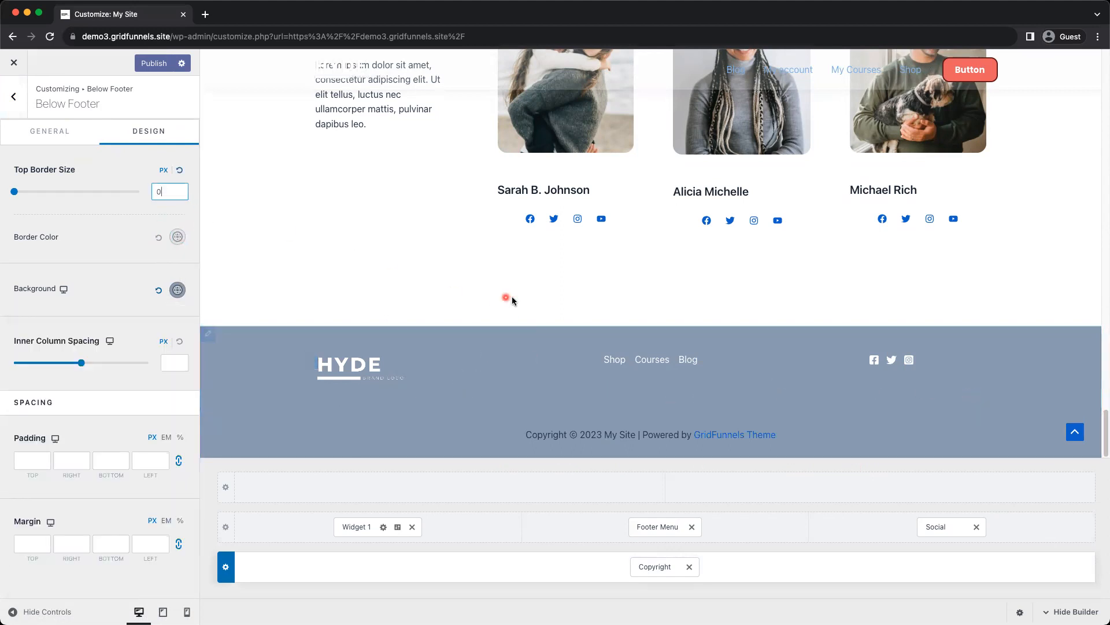
pyautogui.click(151, 63)
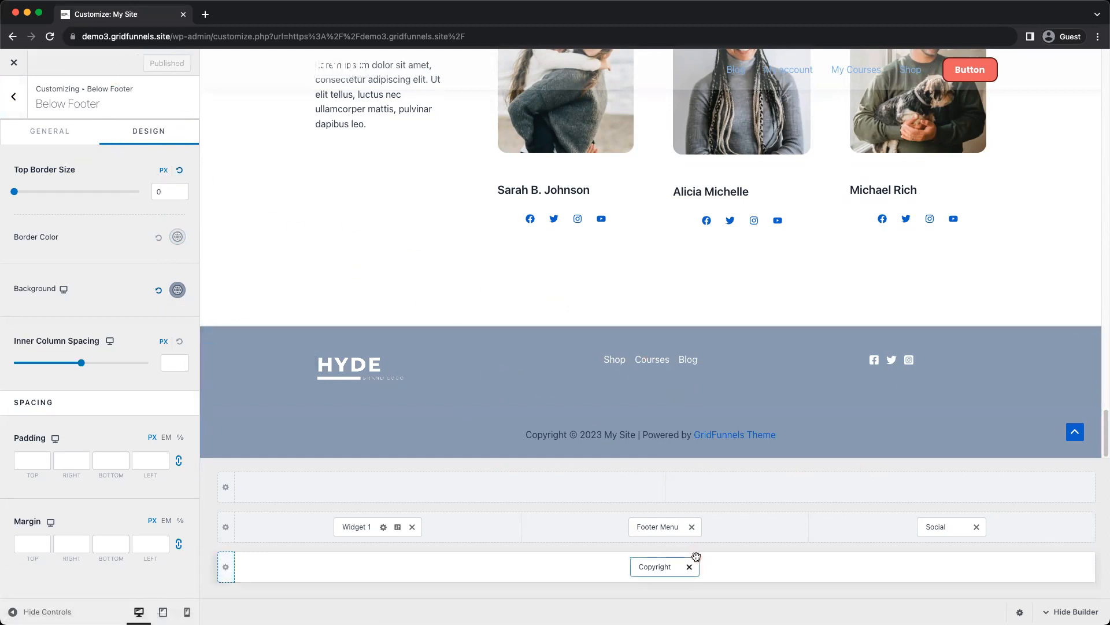
# Try the Copyright element beside Social in the Primary Footer row, return it to the Below Footer row and publish
pyautogui.moveTo(663, 570); pyautogui.dragTo(973, 554)
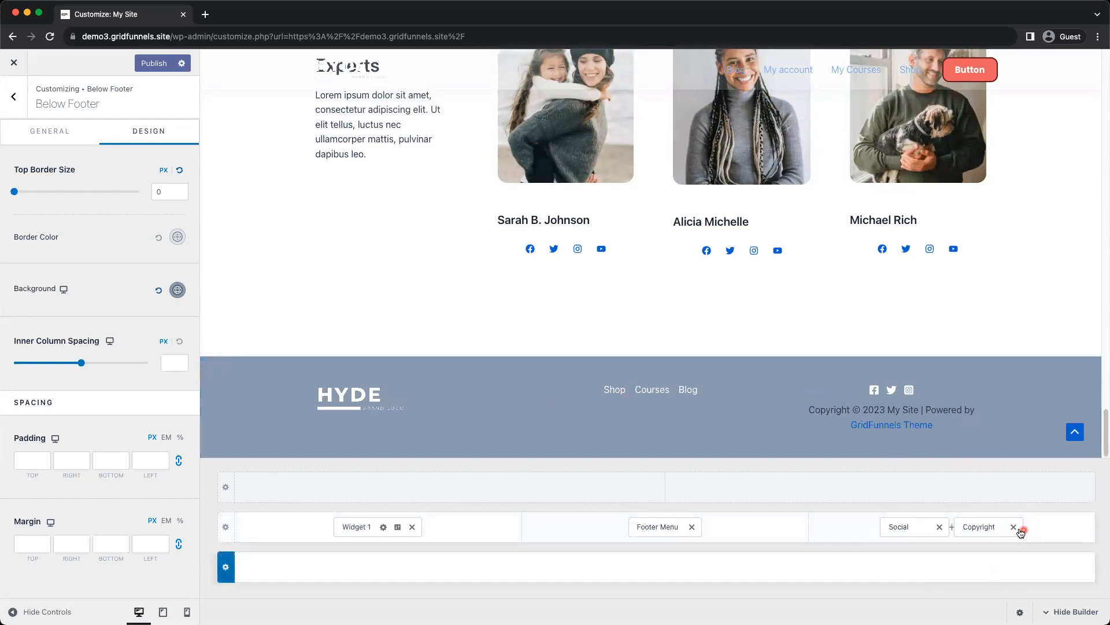
pyautogui.moveTo(988, 528); pyautogui.dragTo(683, 569)
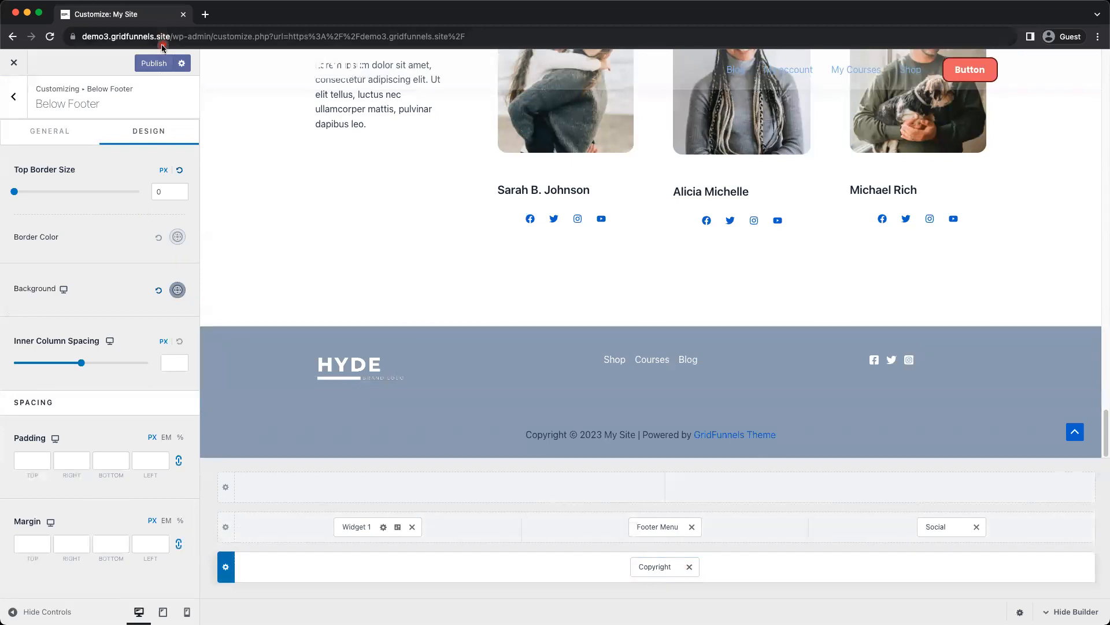
pyautogui.click(153, 63)
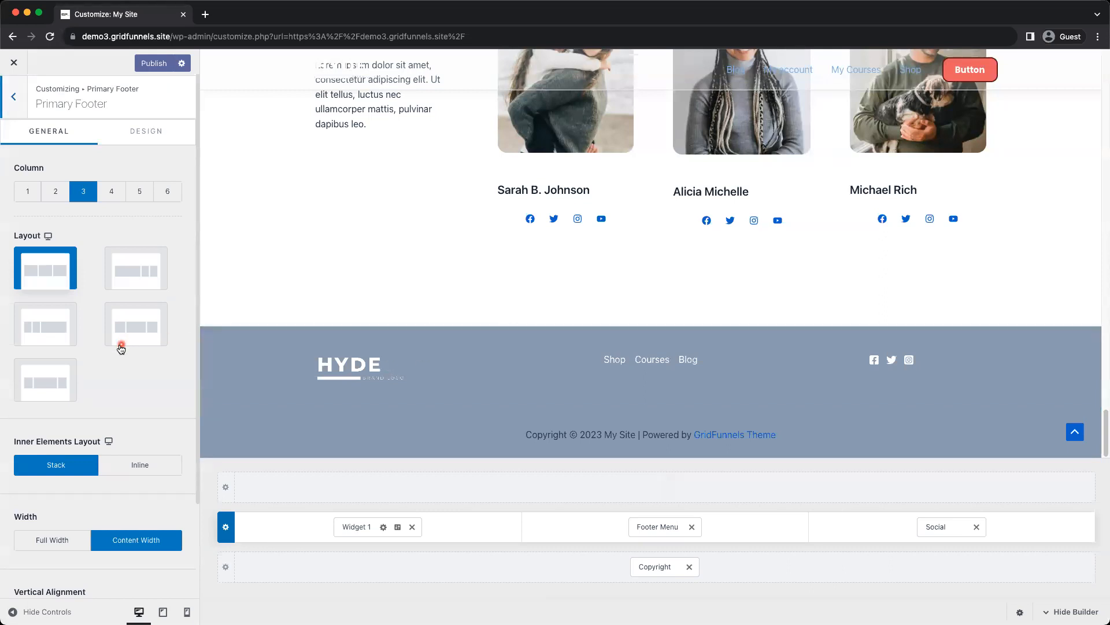
# Set the Primary Footer row's inner elements layout to Inline and try Full Width before restoring Content Width
pyautogui.scroll(-3, 120, 344)
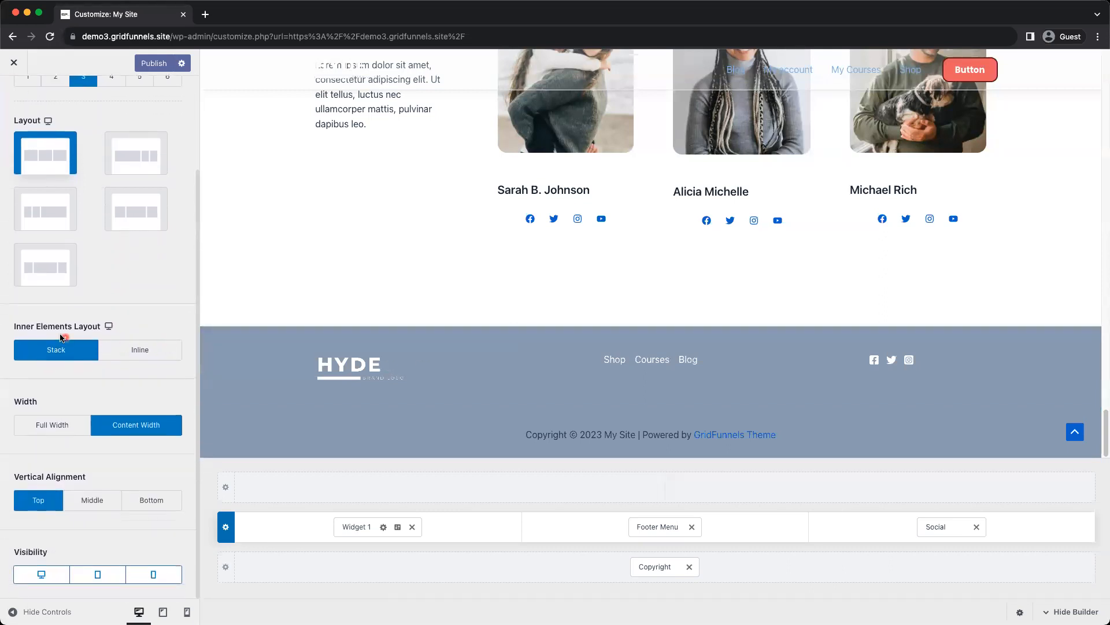
pyautogui.click(135, 350)
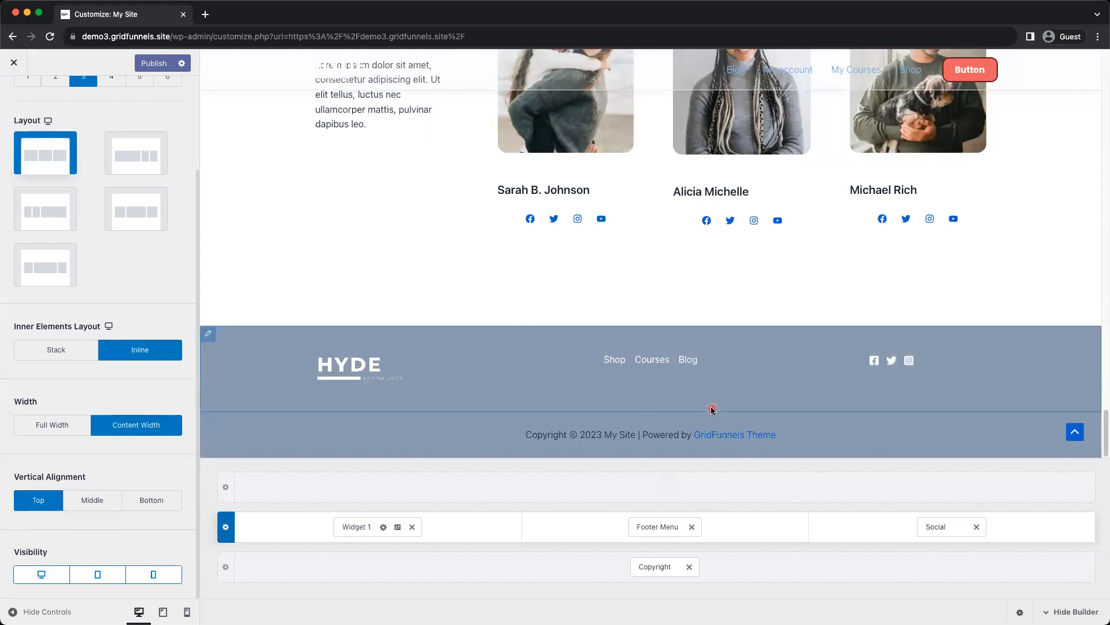
pyautogui.click(51, 427)
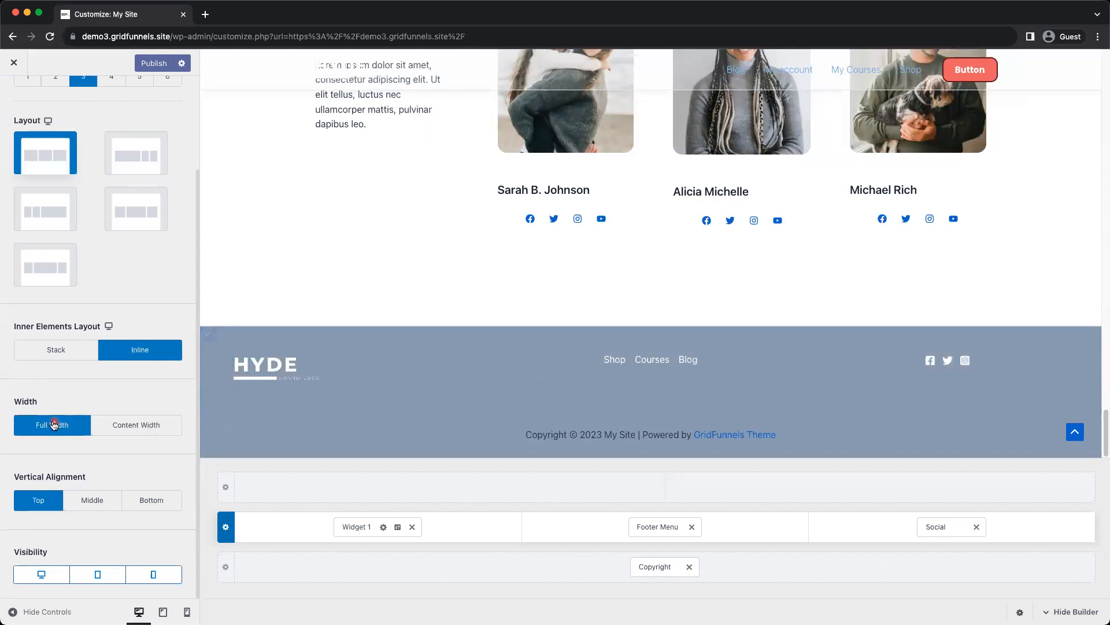
pyautogui.click(141, 427)
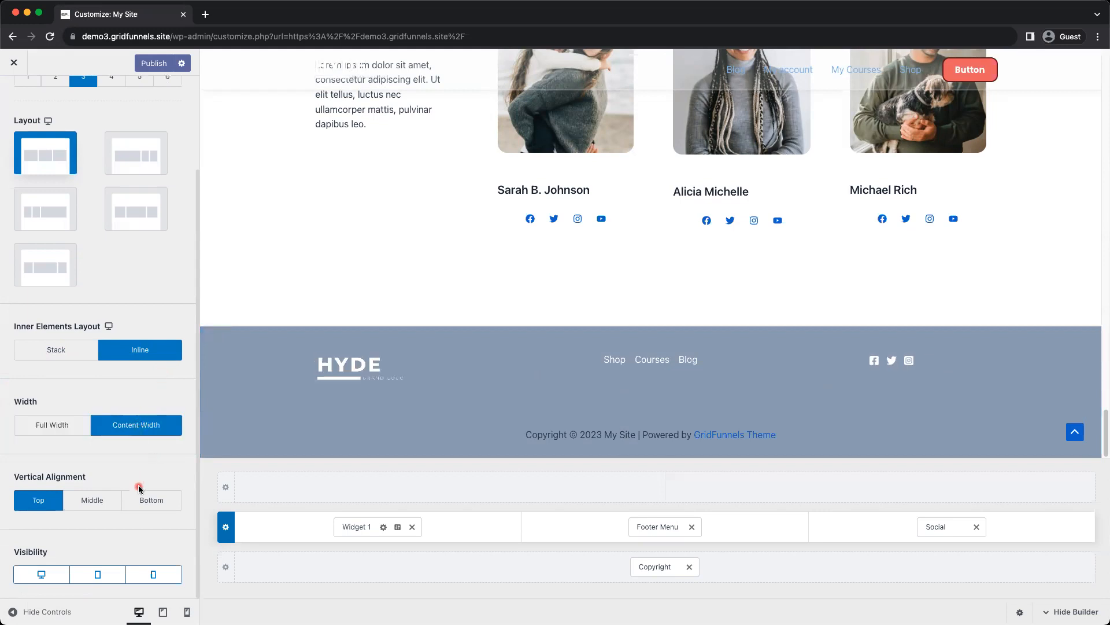
# Compare Middle and Bottom vertical alignment for the Primary Footer row, settle on Middle and publish
pyautogui.click(92, 499)
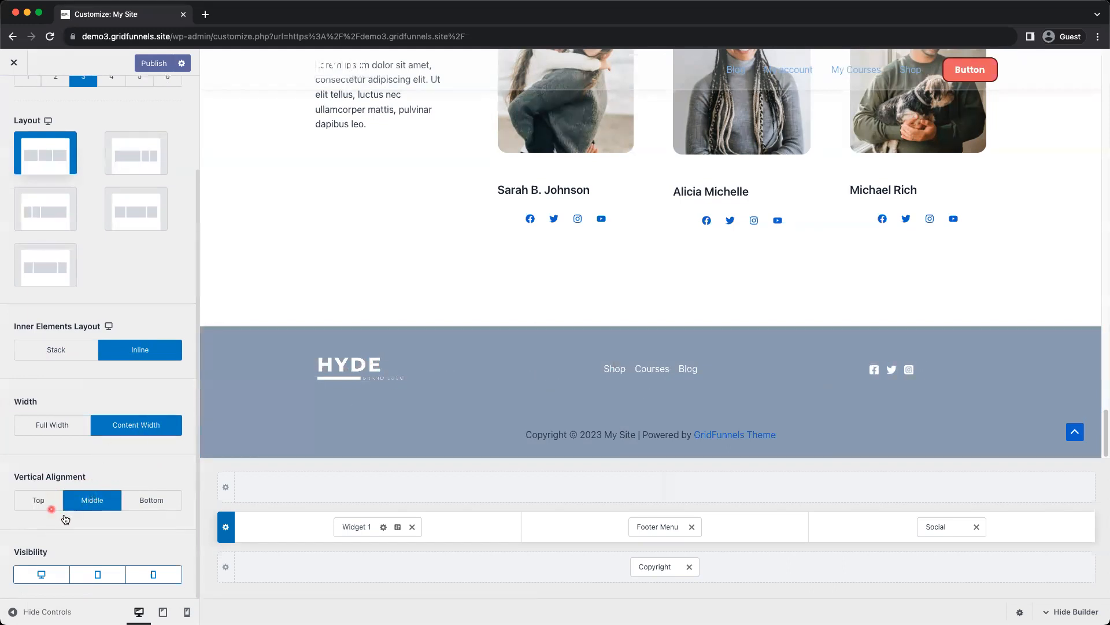
pyautogui.click(150, 509)
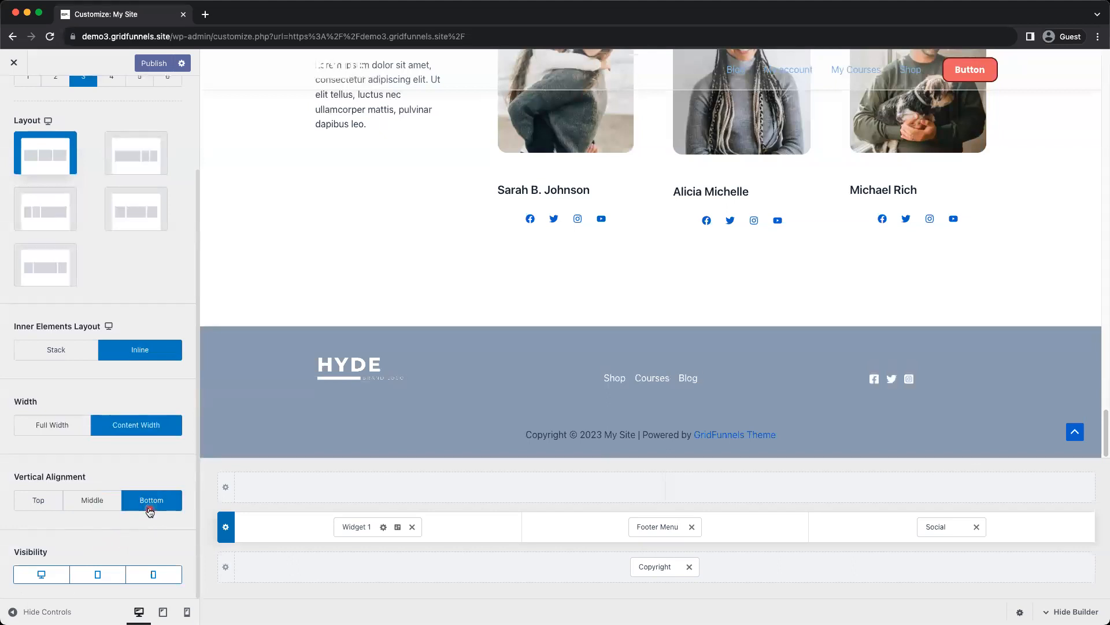
pyautogui.click(85, 508)
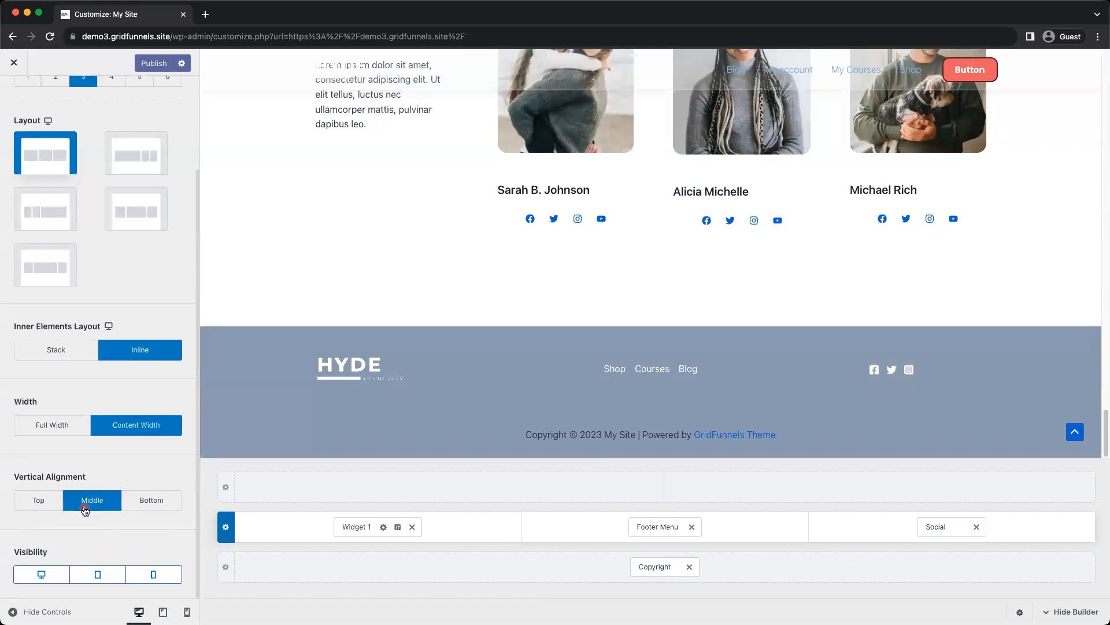
pyautogui.click(153, 63)
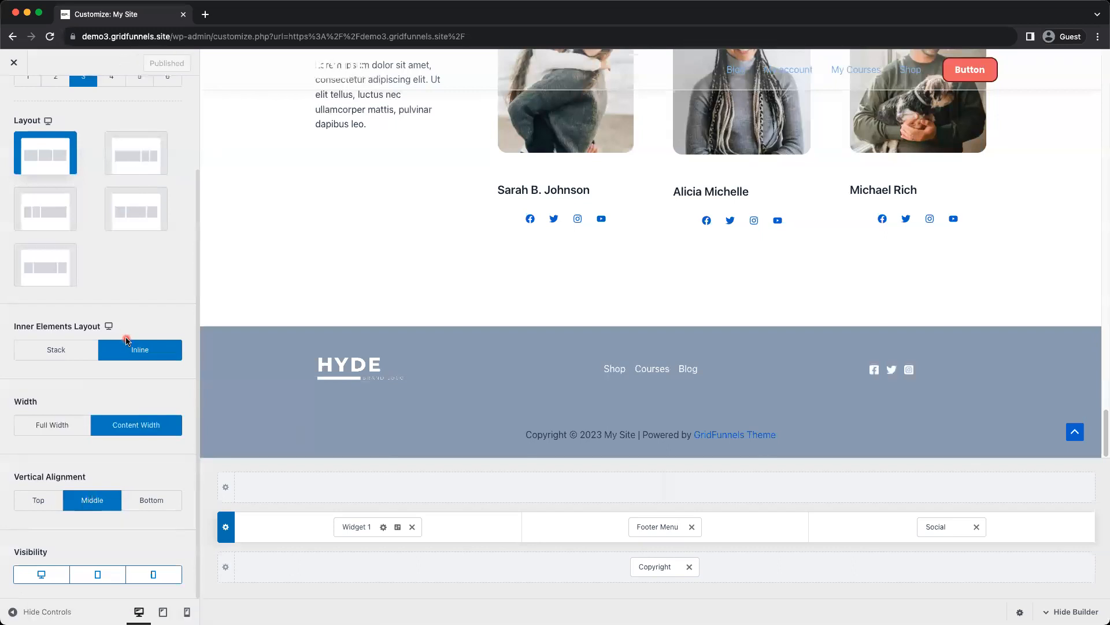
pyautogui.scroll(5, 127, 340)
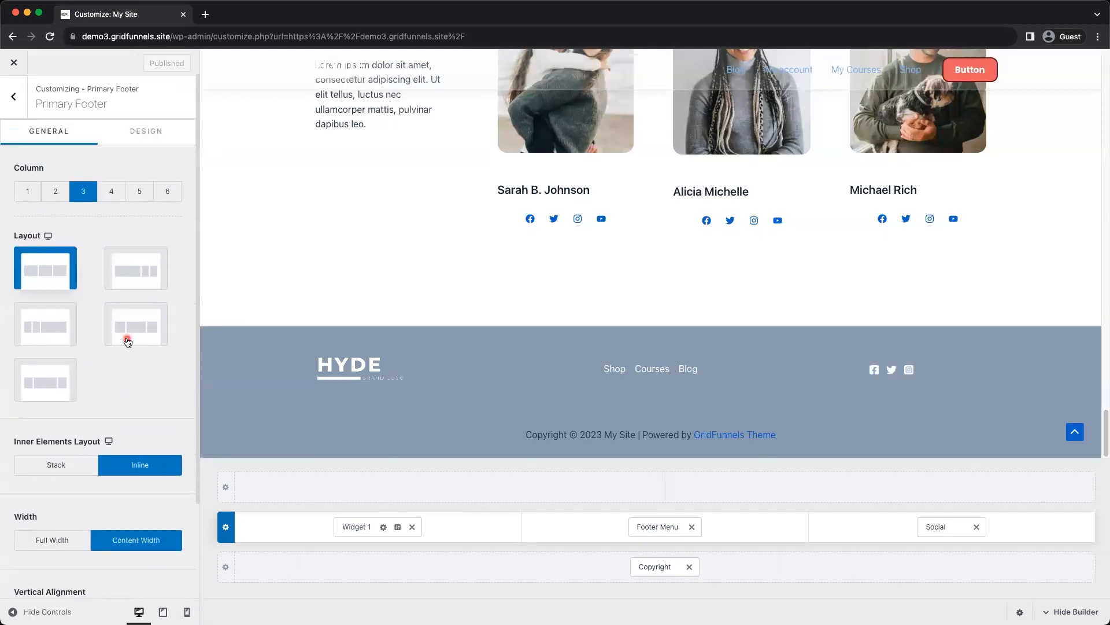
pyautogui.click(147, 130)
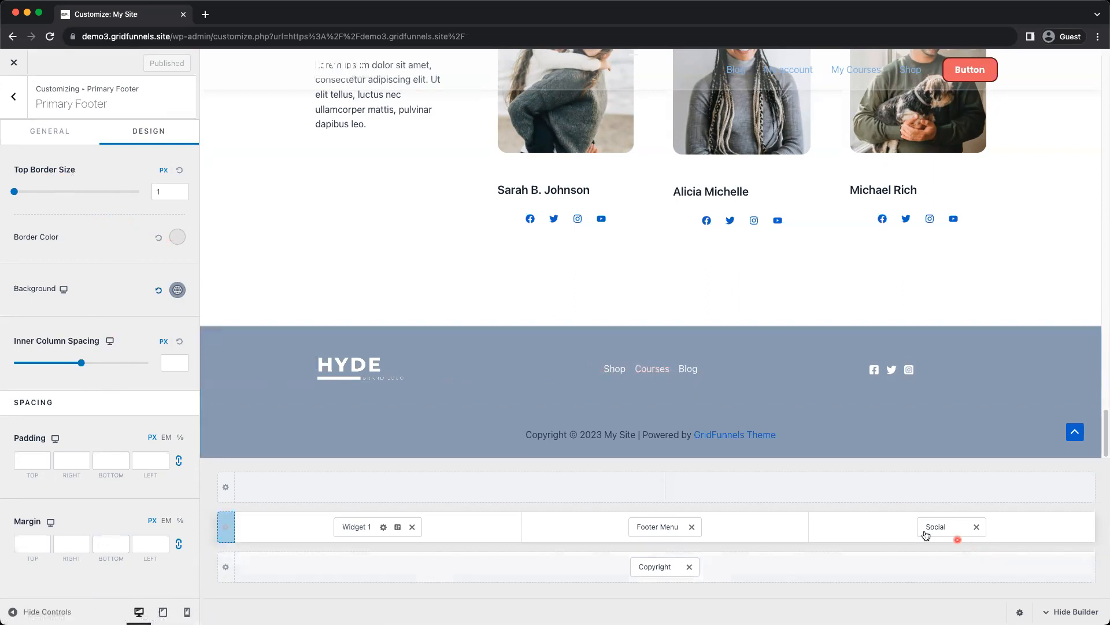
# Set the Footer Menu's layout to Stack, try left and right alignment, and settle on center alignment
pyautogui.click(645, 527)
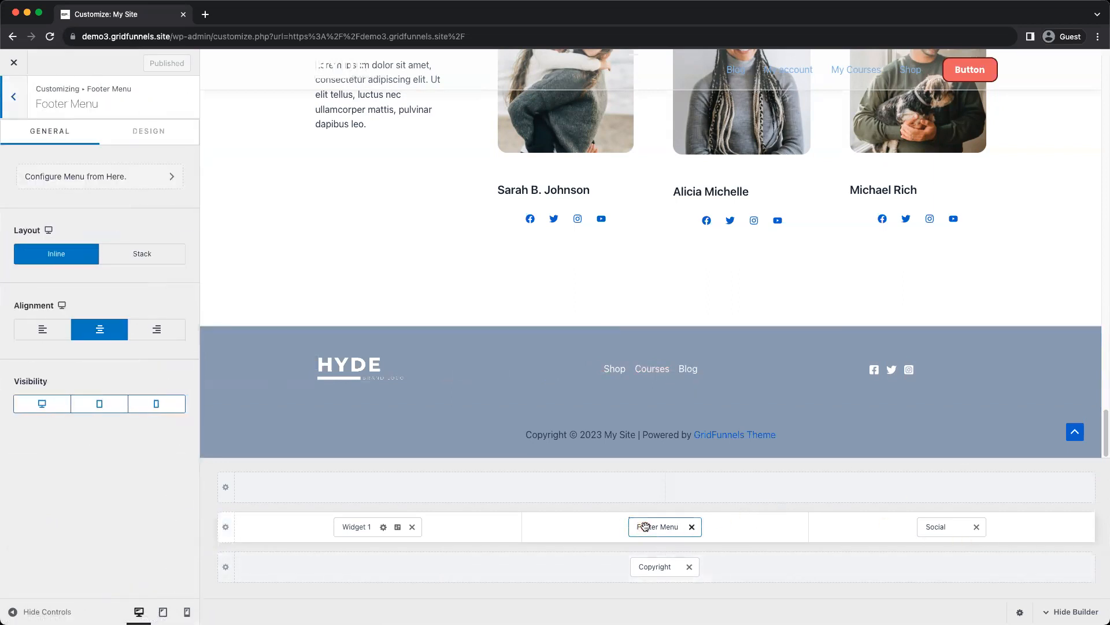
pyautogui.click(123, 255)
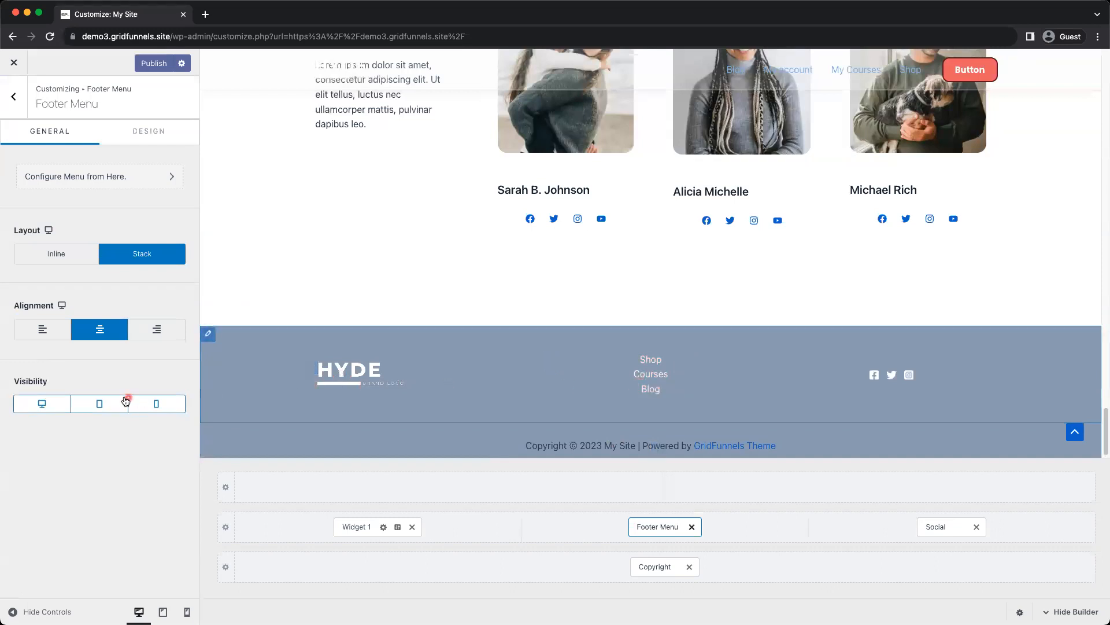
pyautogui.click(50, 335)
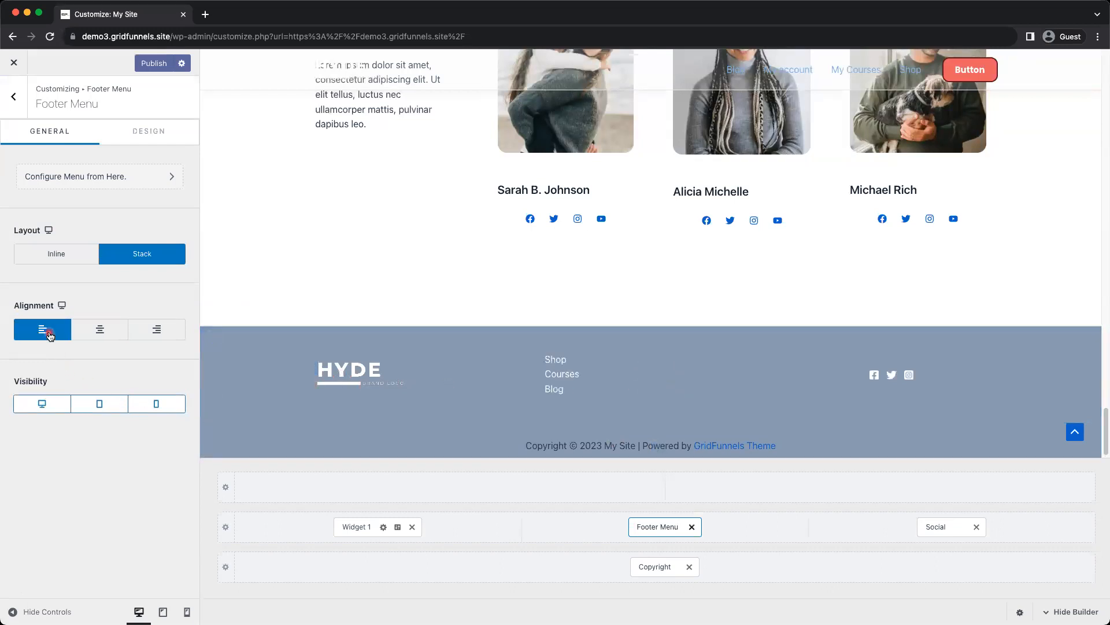
pyautogui.click(91, 332)
pyautogui.click(150, 331)
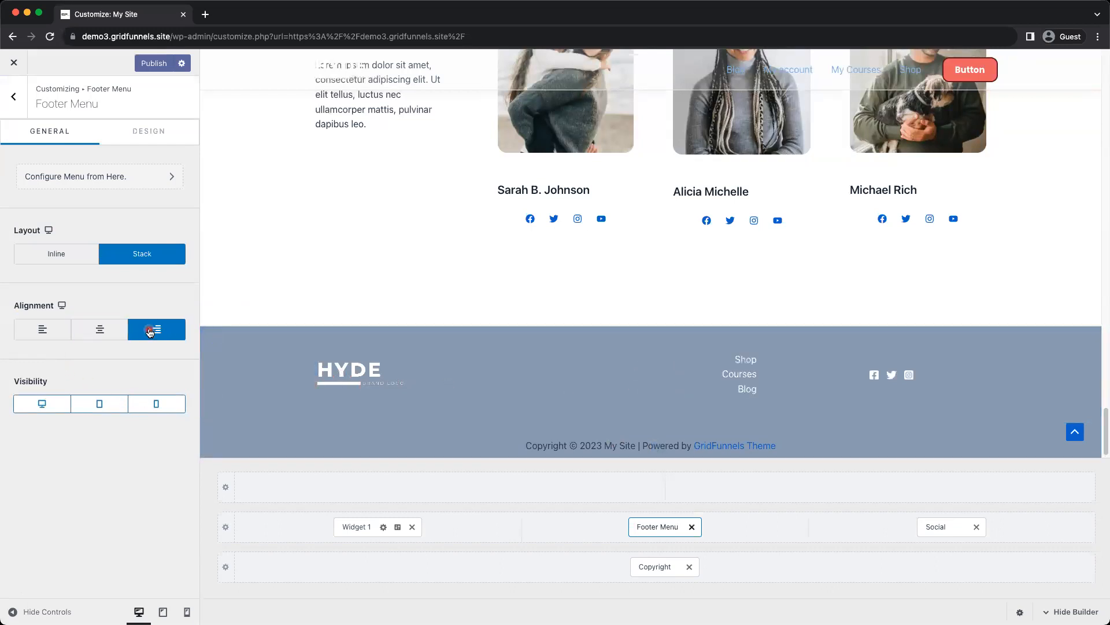
pyautogui.click(108, 339)
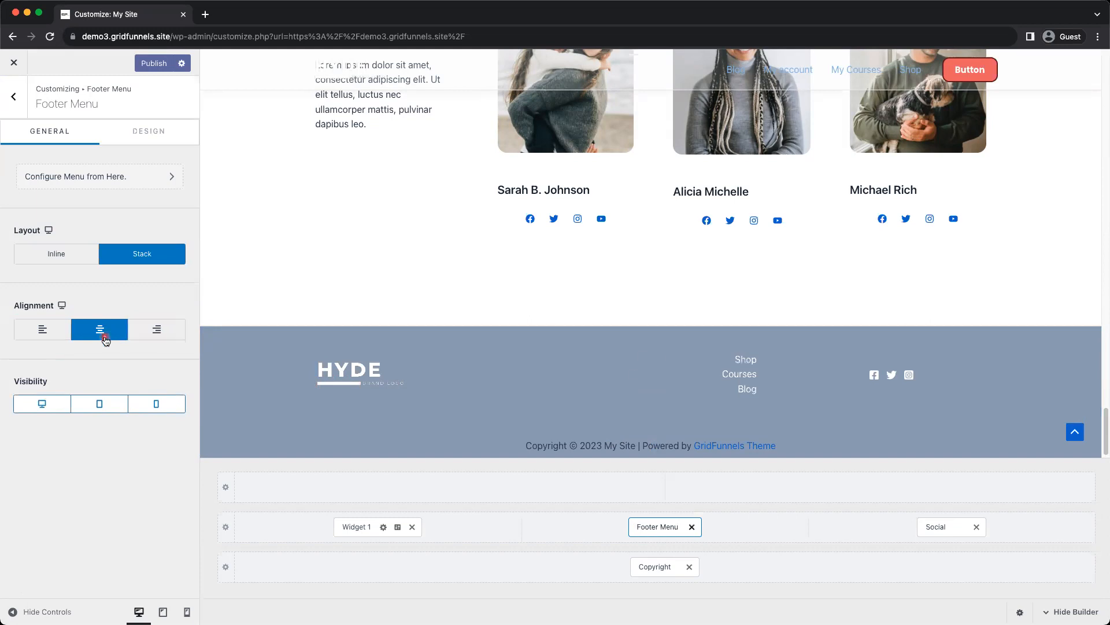
# Look over the Footer Menu's design settings and publish the stacked menu layout
pyautogui.click(163, 130)
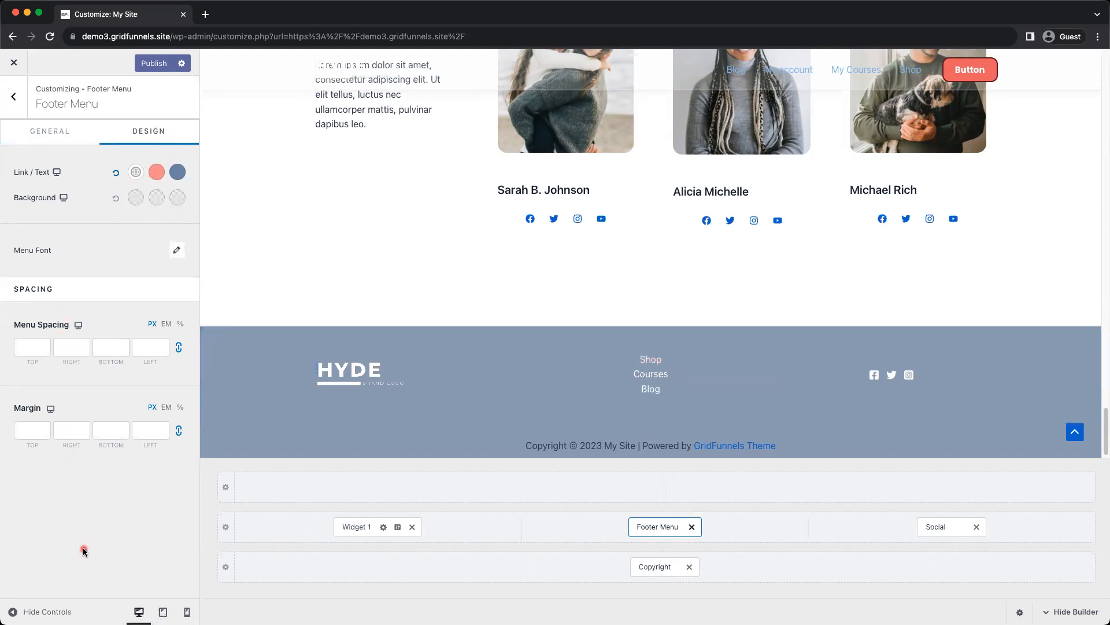
pyautogui.click(51, 131)
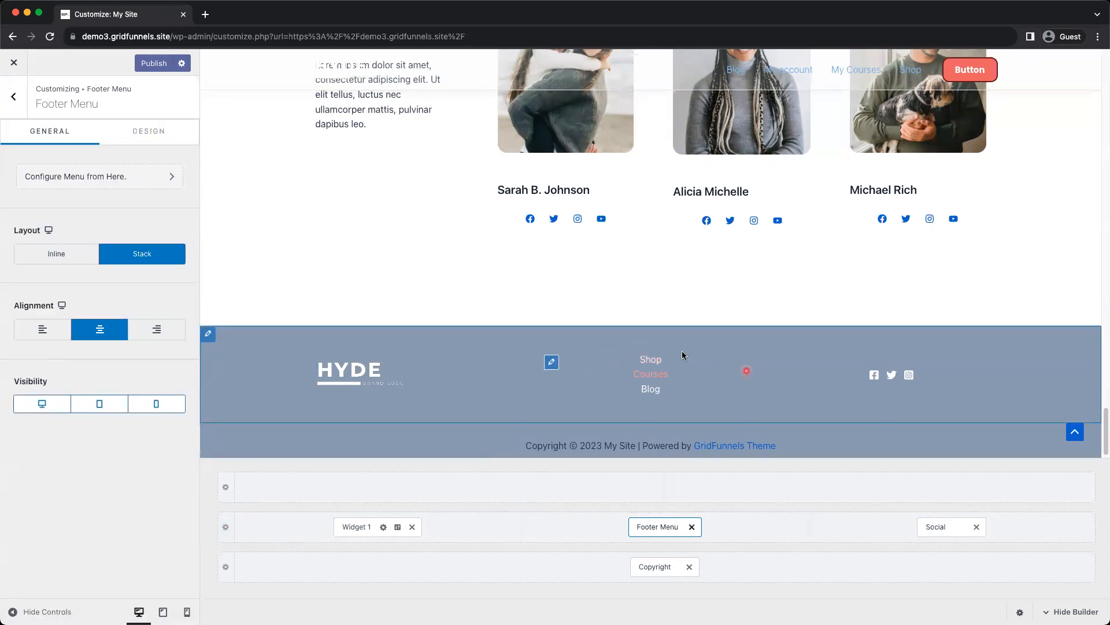
pyautogui.click(154, 63)
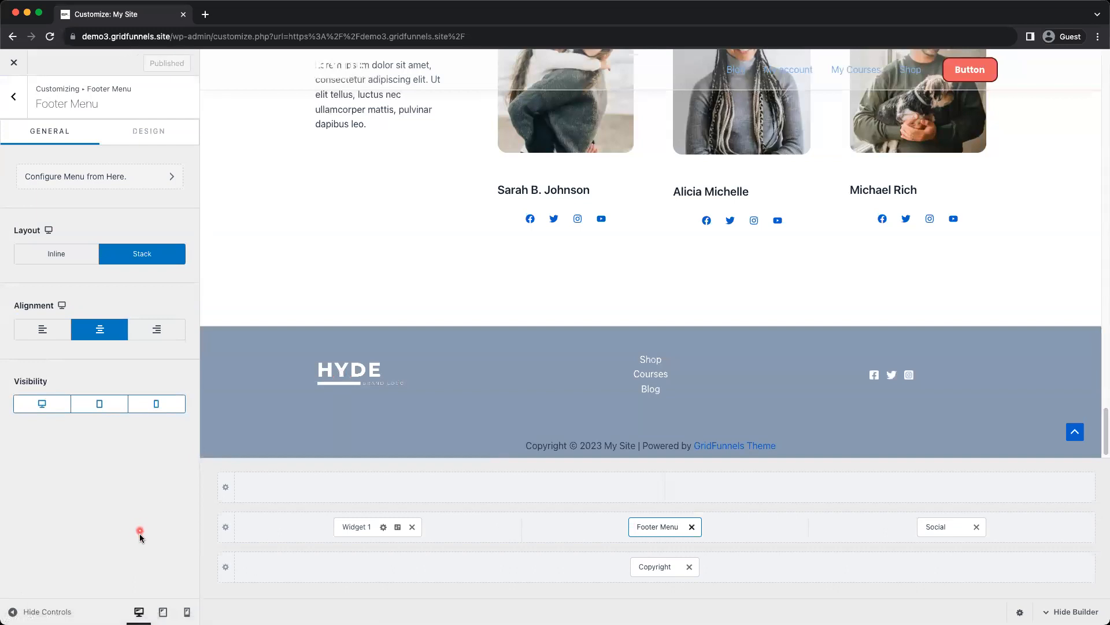
# Using the mobile preview, align the HYDE logo image in the Widget 1 footer widget to the center and publish
pyautogui.click(186, 612)
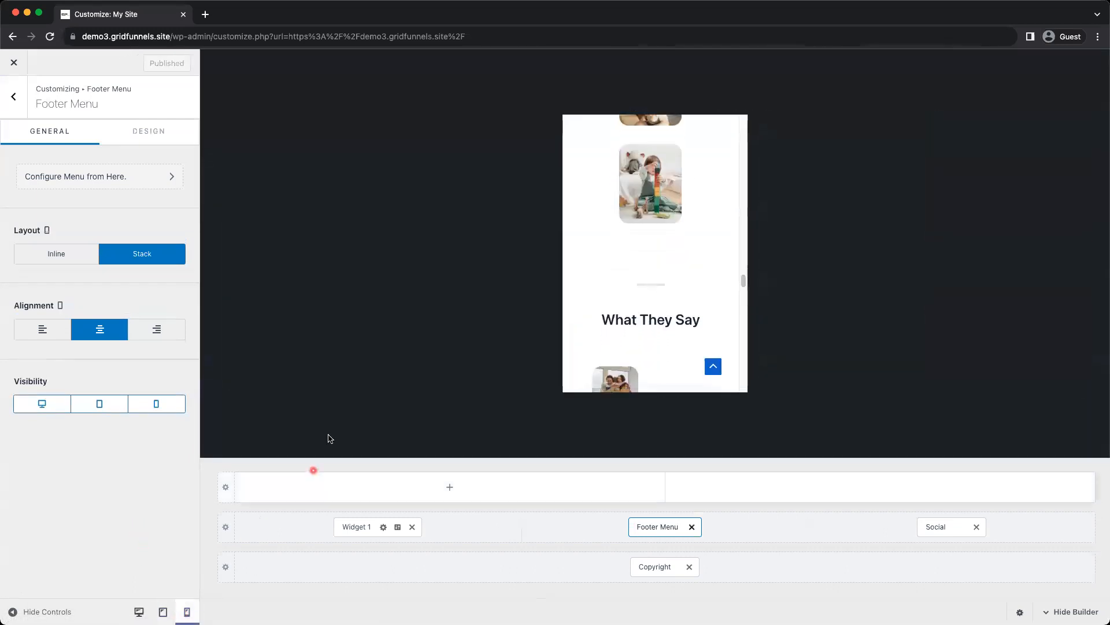
pyautogui.scroll(-20, 667, 324)
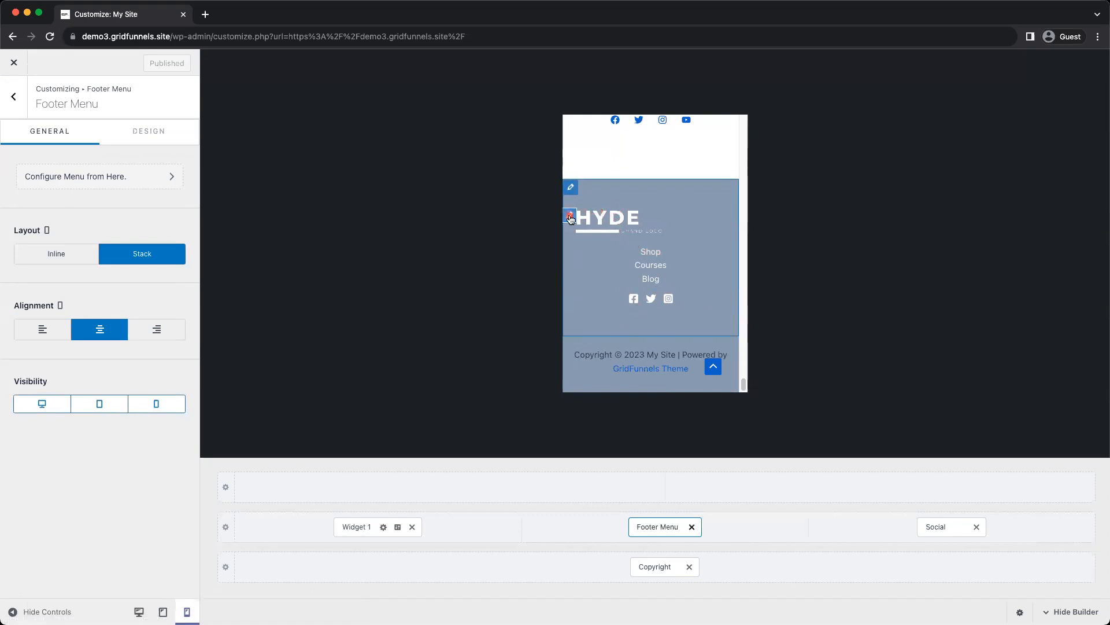
pyautogui.click(570, 218)
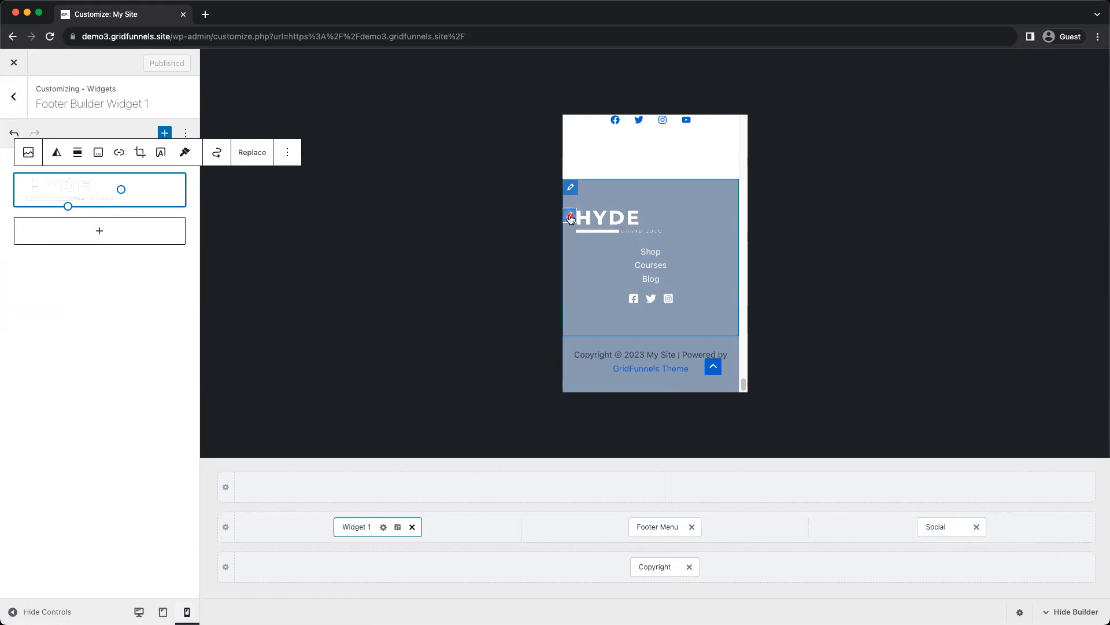
pyautogui.click(78, 152)
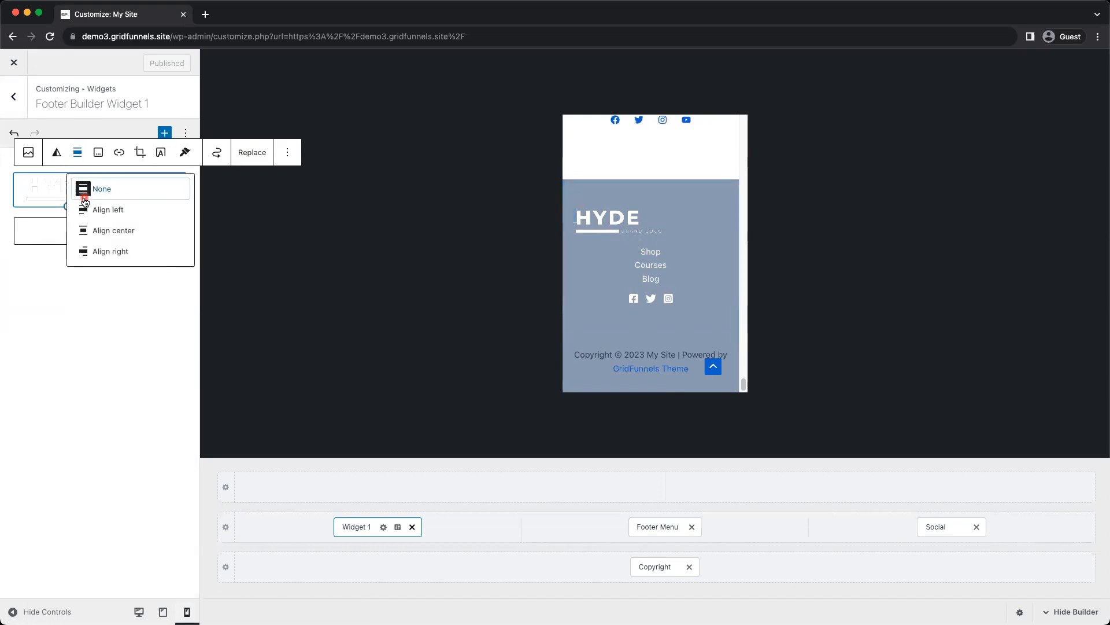
pyautogui.click(85, 231)
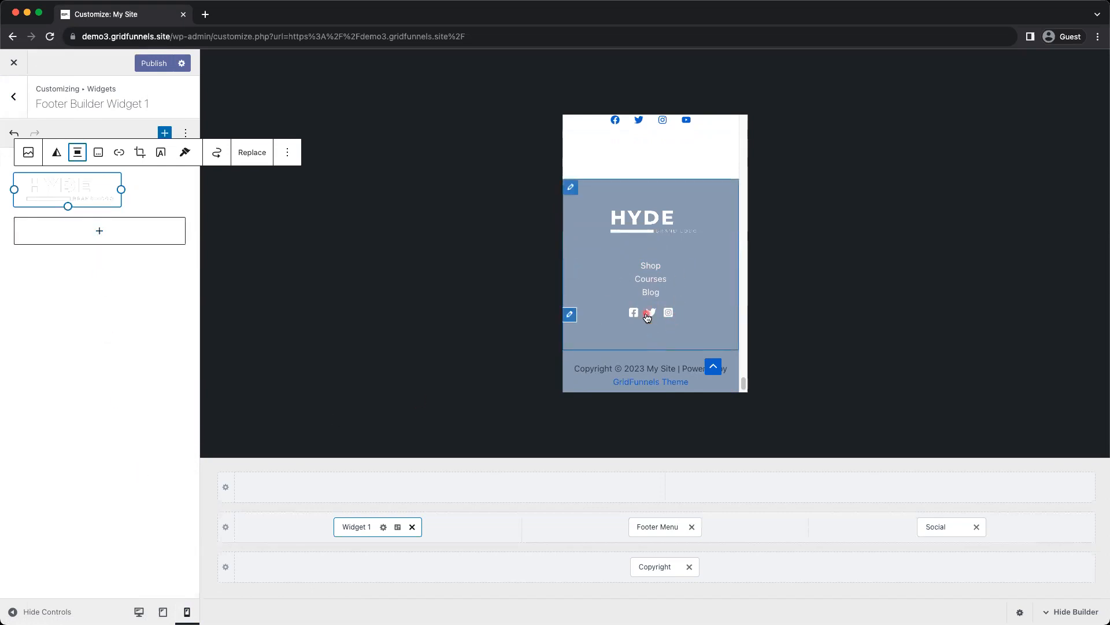
pyautogui.scroll(-1, 692, 317)
pyautogui.scroll(2, 692, 316)
pyautogui.scroll(-2, 690, 316)
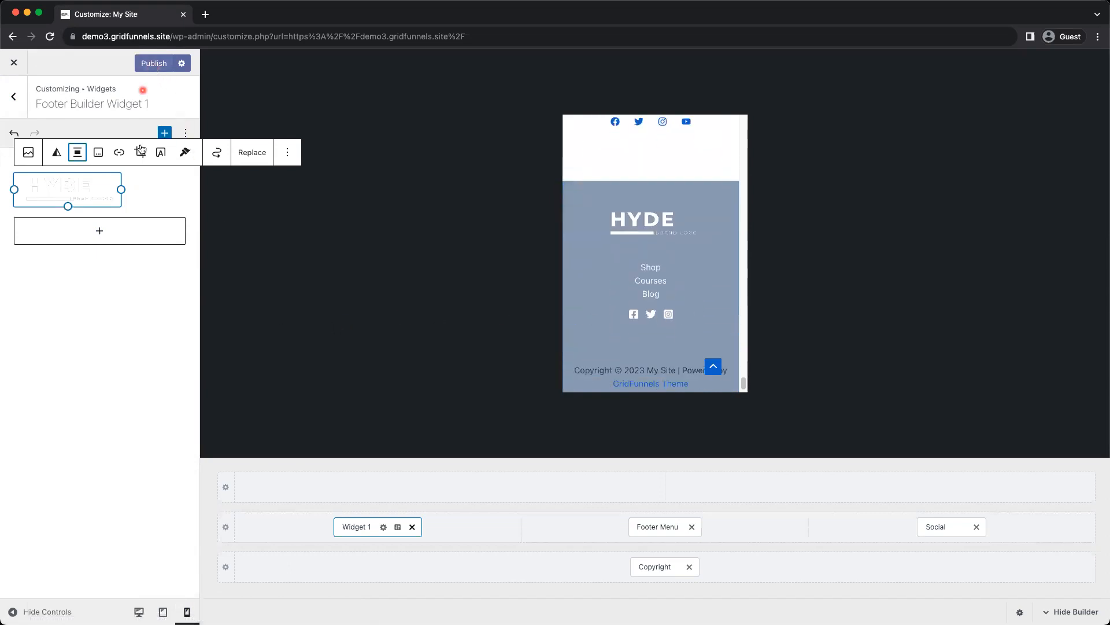
pyautogui.click(152, 63)
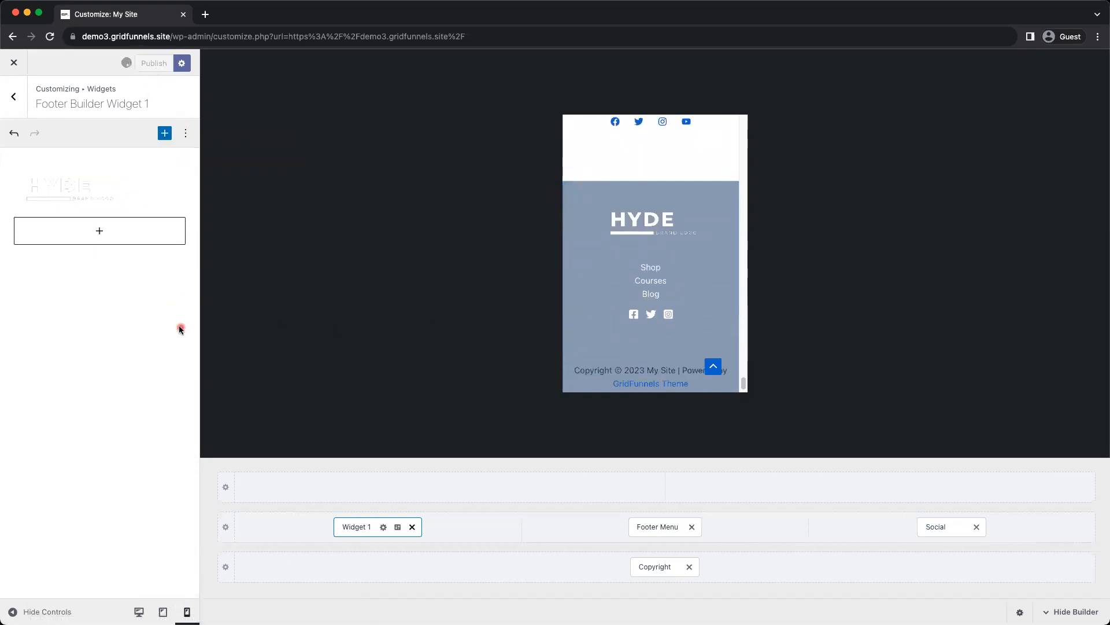
# Compare the footer's logo, menu and social icon placement between the desktop and mobile previews
pyautogui.click(139, 611)
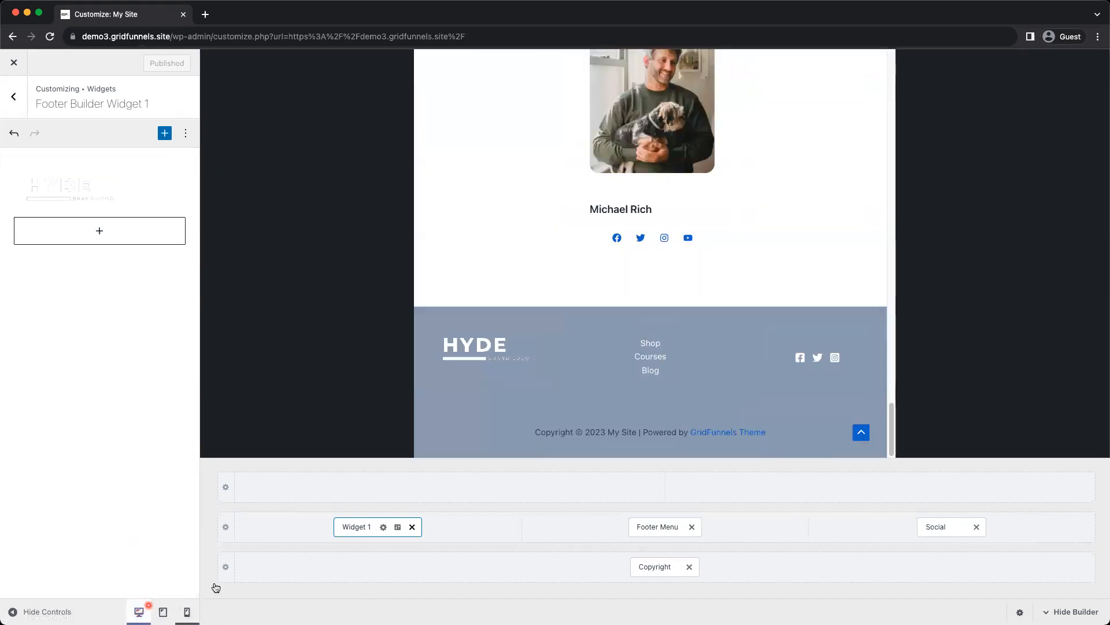
pyautogui.scroll(-5, 738, 405)
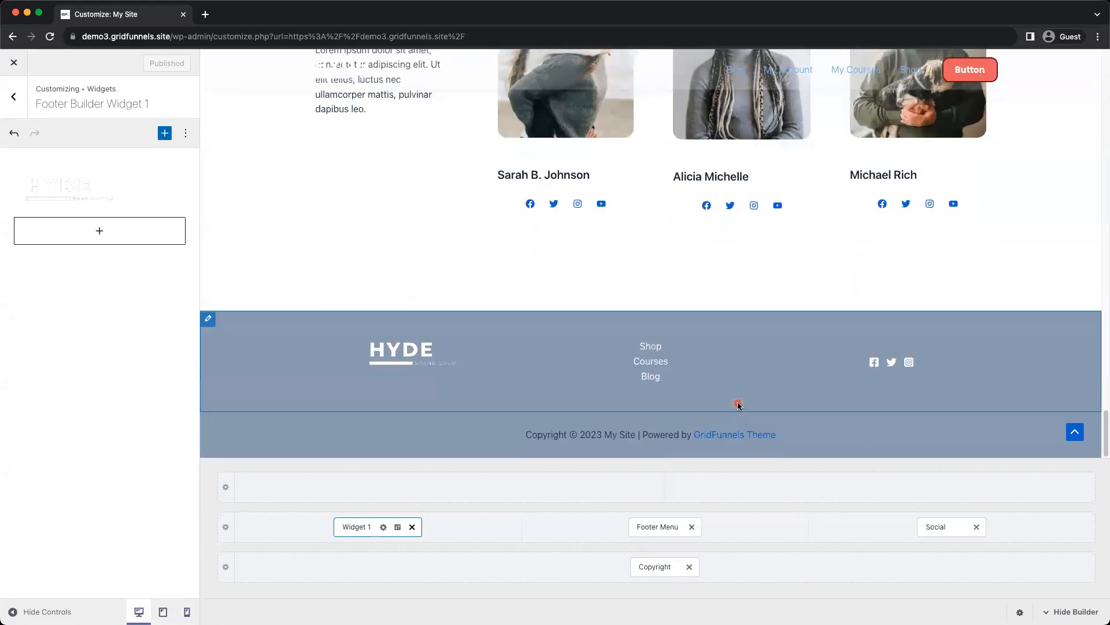
pyautogui.click(187, 612)
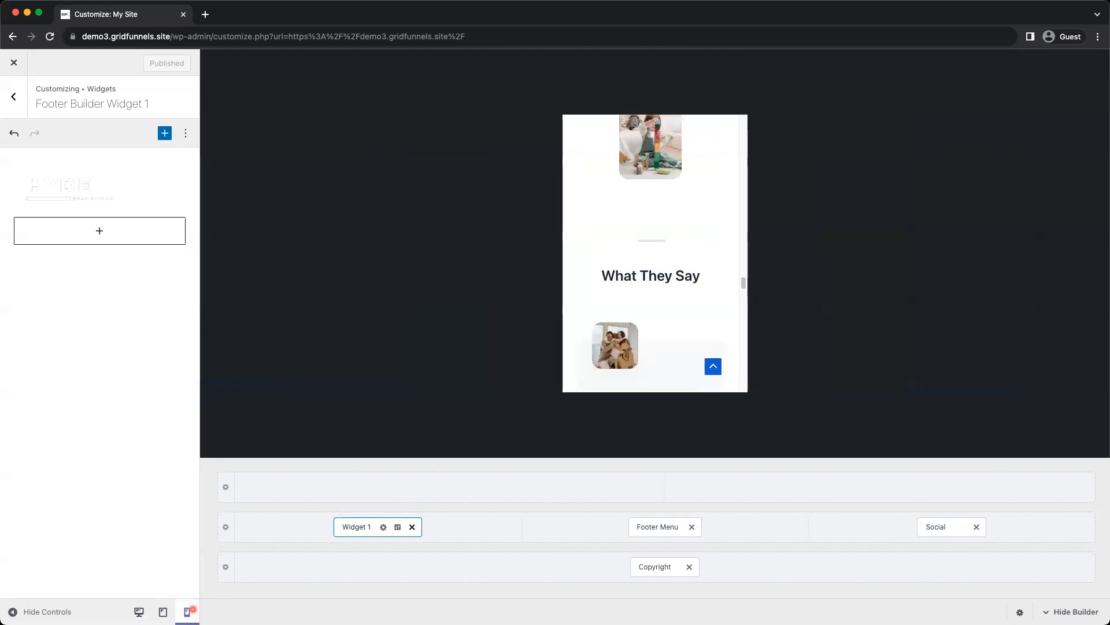
pyautogui.scroll(-10, 649, 270)
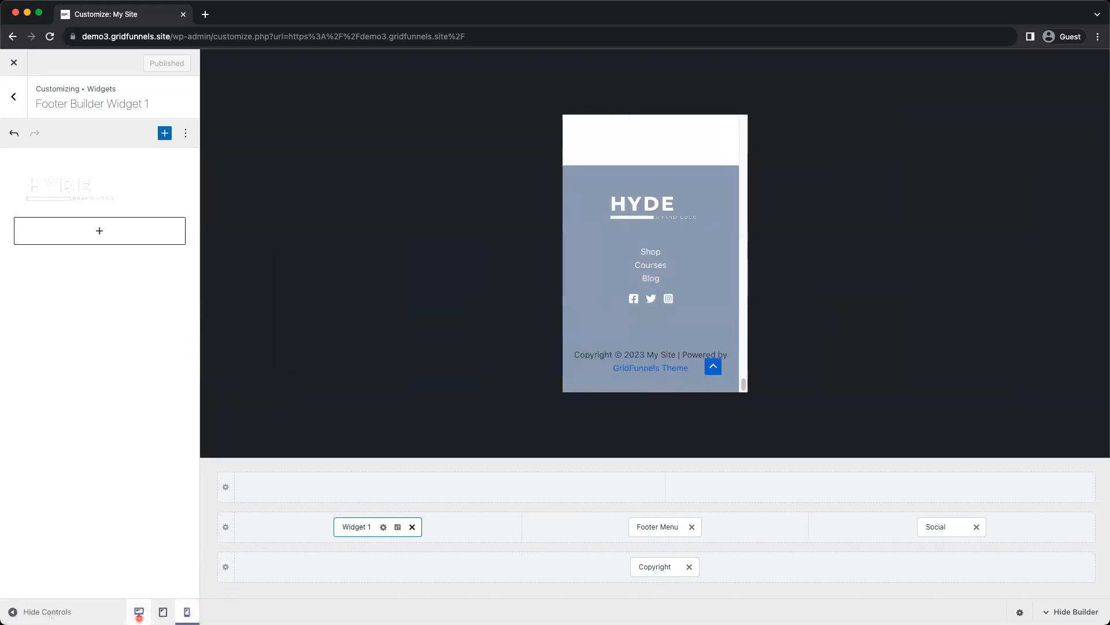
pyautogui.click(140, 610)
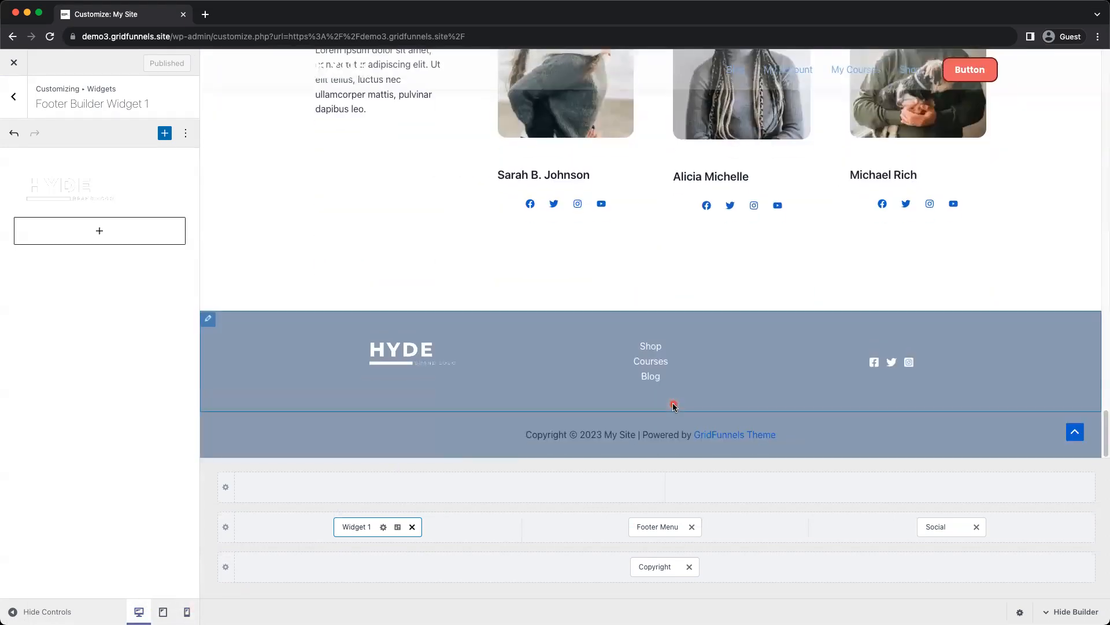